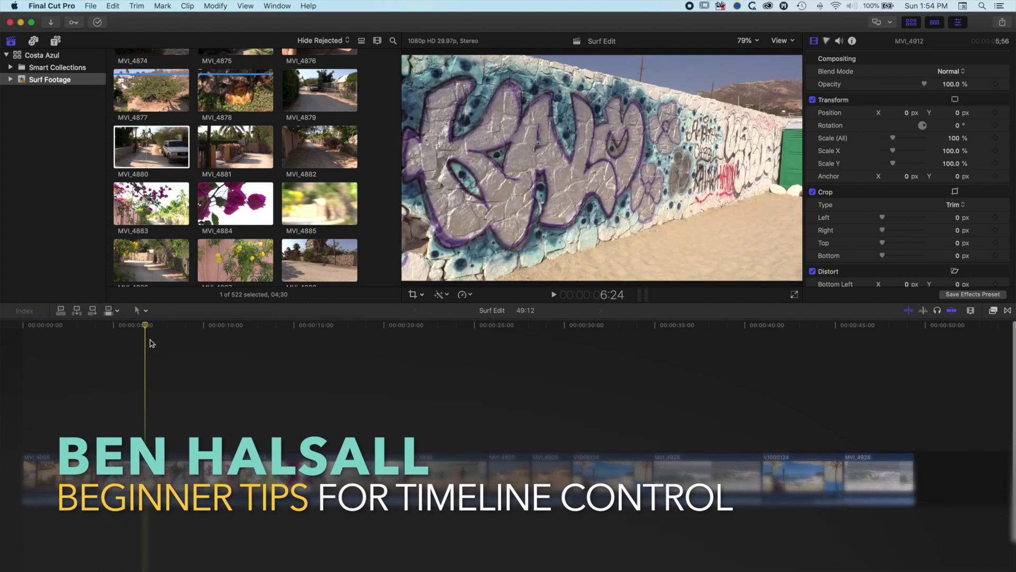
- Connect browser clip MVI_4880 above MVI_4912 at the 6:24 playhead position
left_click(146, 326)
mouse_move(146, 327)
left_mouse_down()
mouse_move(113, 328)
mouse_move(144, 335)
left_mouse_up()
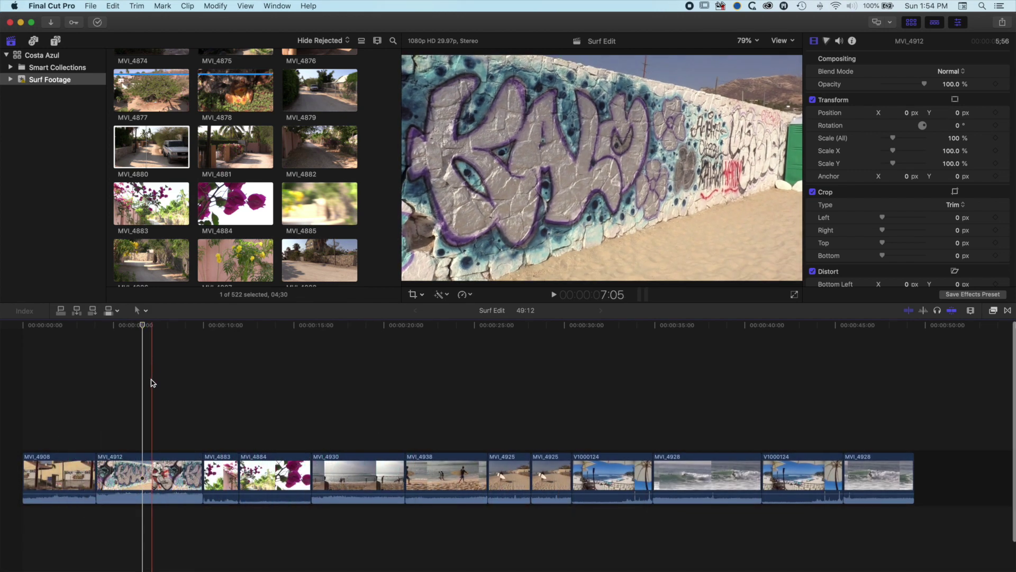
mouse_move(143, 329)
left_mouse_down()
mouse_move(133, 329)
mouse_move(150, 329)
left_mouse_up()
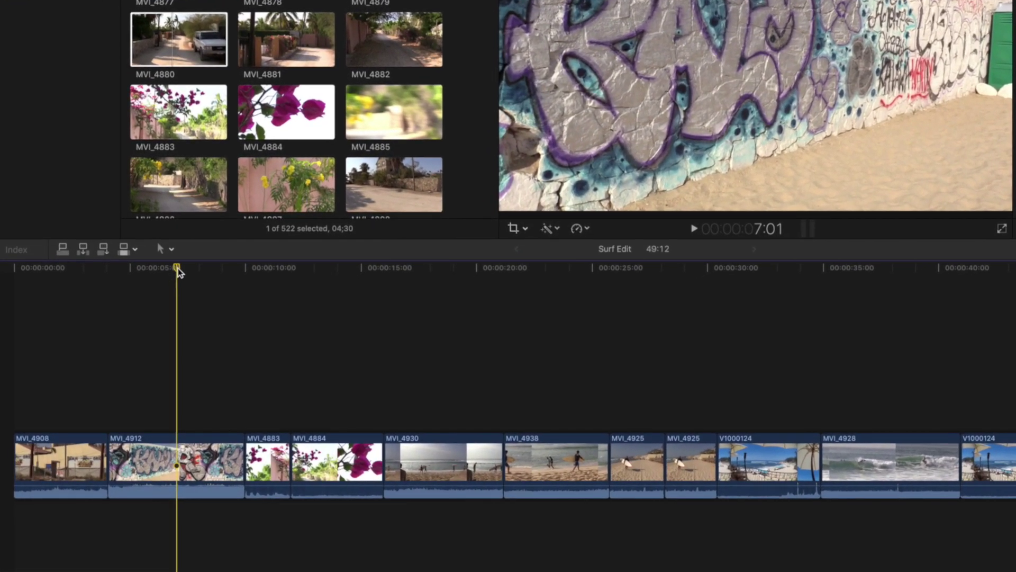
mouse_move(177, 268)
left_mouse_down()
mouse_move(159, 267)
mouse_move(172, 268)
left_mouse_up()
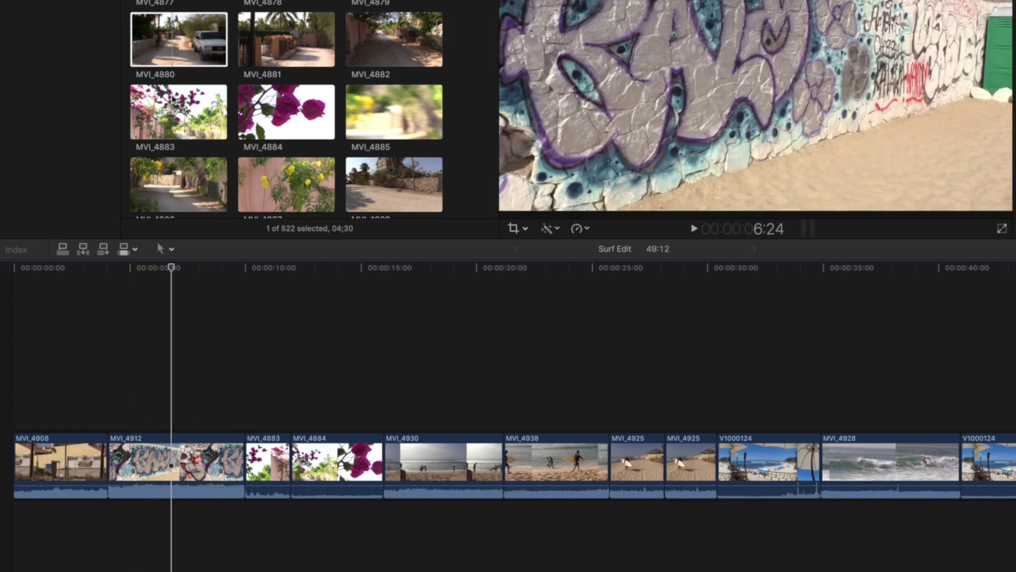
left_click_drag(172, 24, 169, 399)
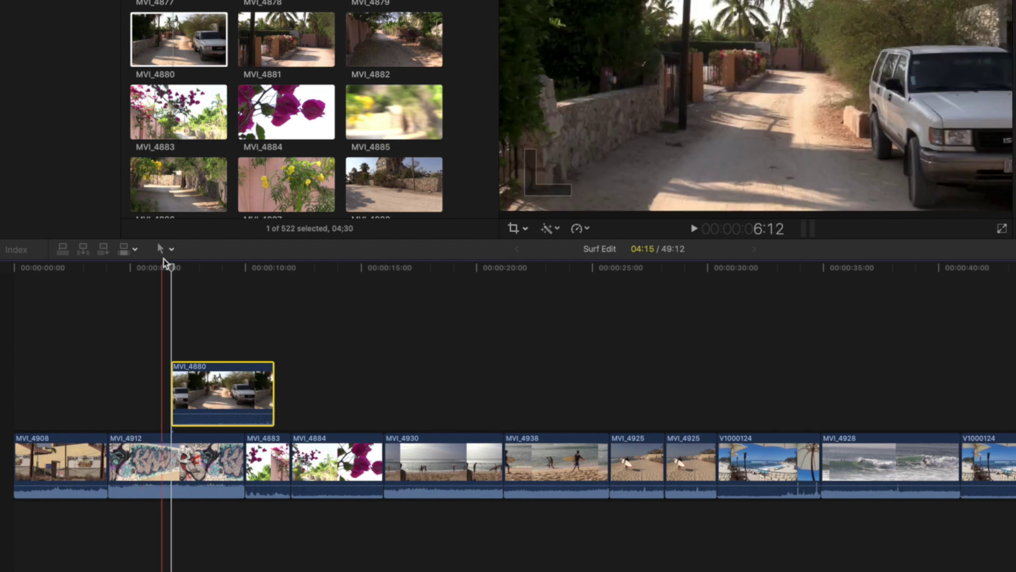
- Silence the connected MVI_4880 clip's audio and trim its end back to the end of MVI_4912
left_click_drag(175, 269, 205, 274)
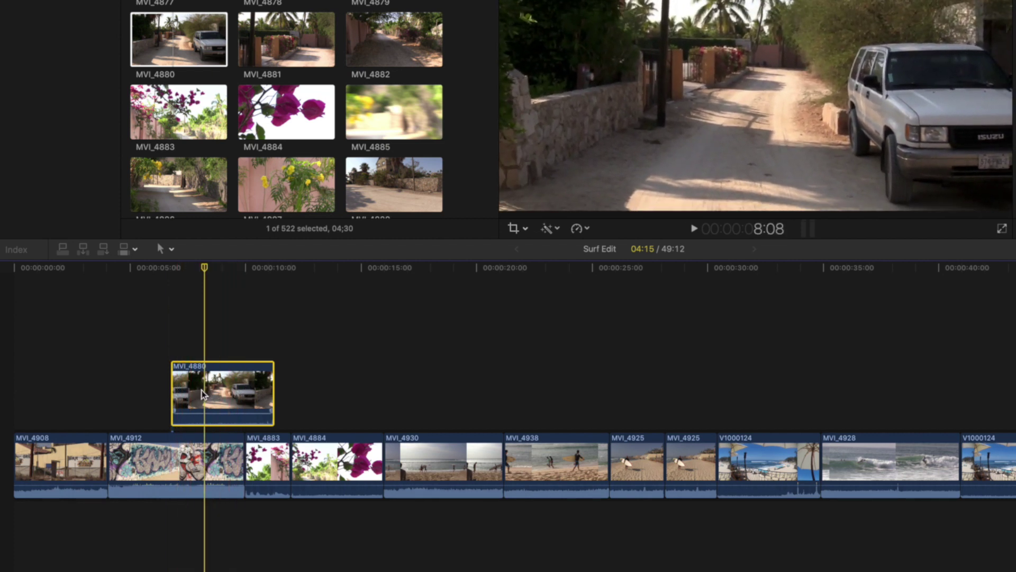
left_click_drag(216, 411, 212, 427)
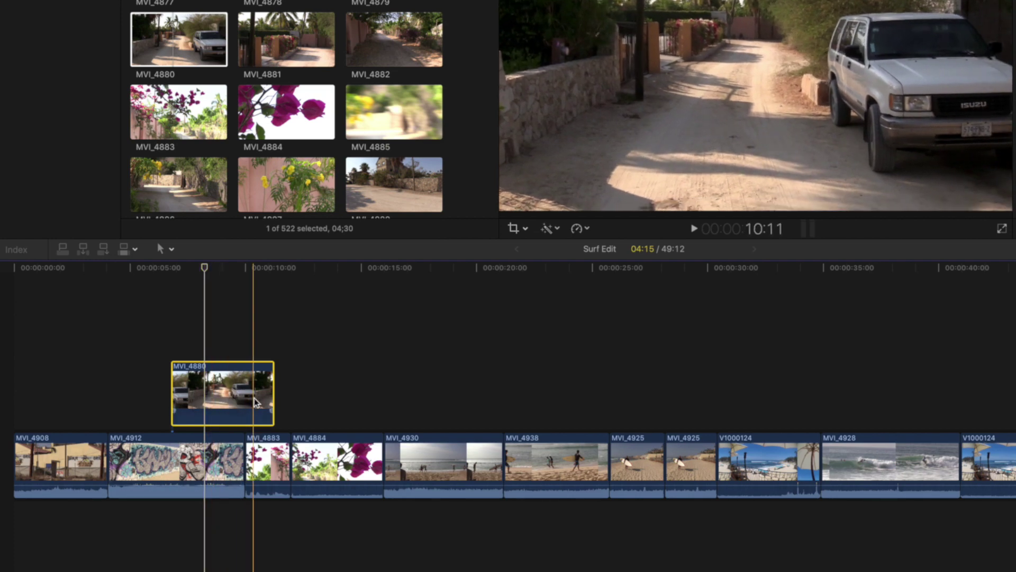
left_click_drag(272, 391, 244, 391)
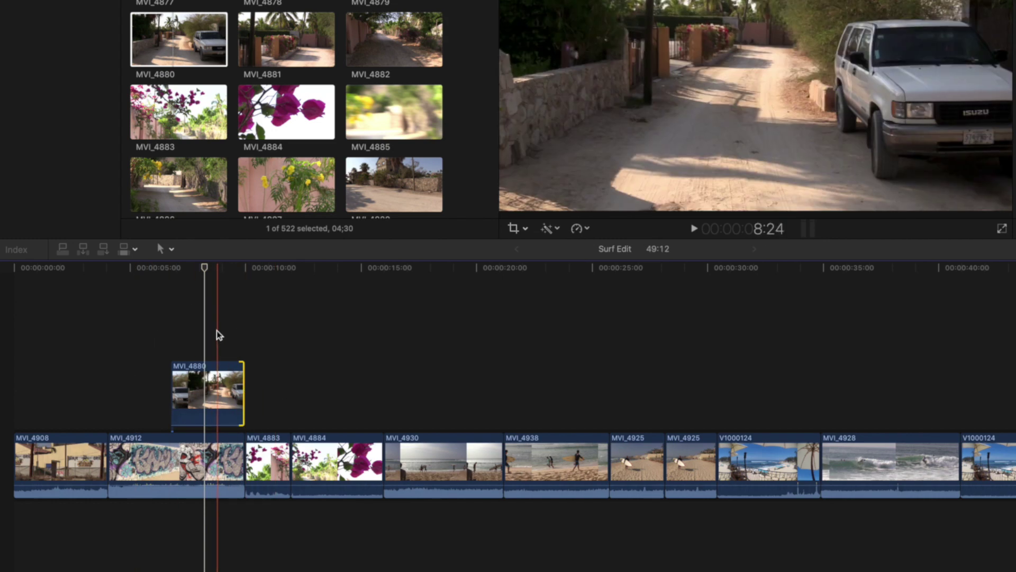
- Play the timeline from early in MVI_4912 through the connected MVI_4880 cutaway to review it
left_click(123, 268)
key("space")
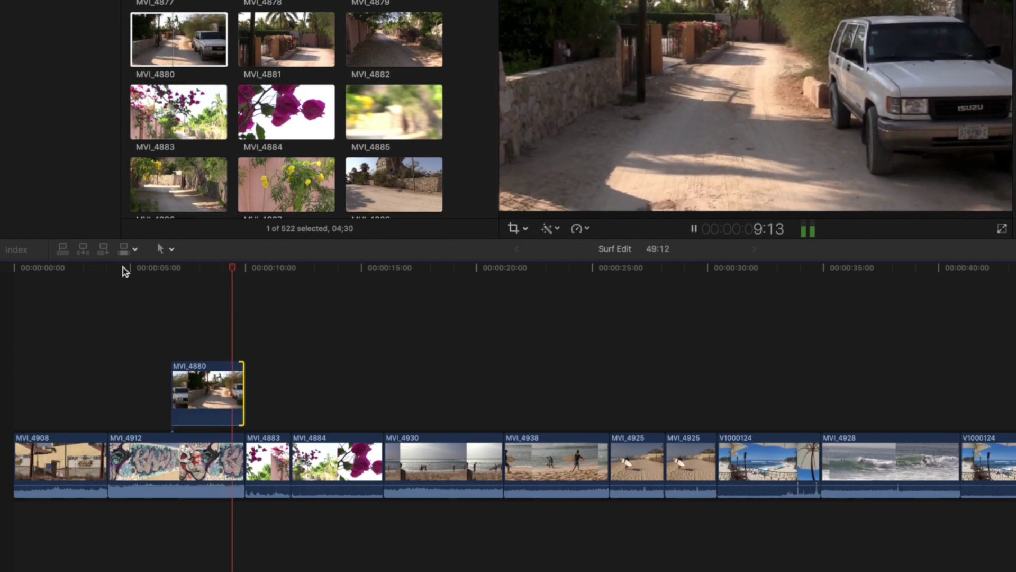
left_click(117, 268)
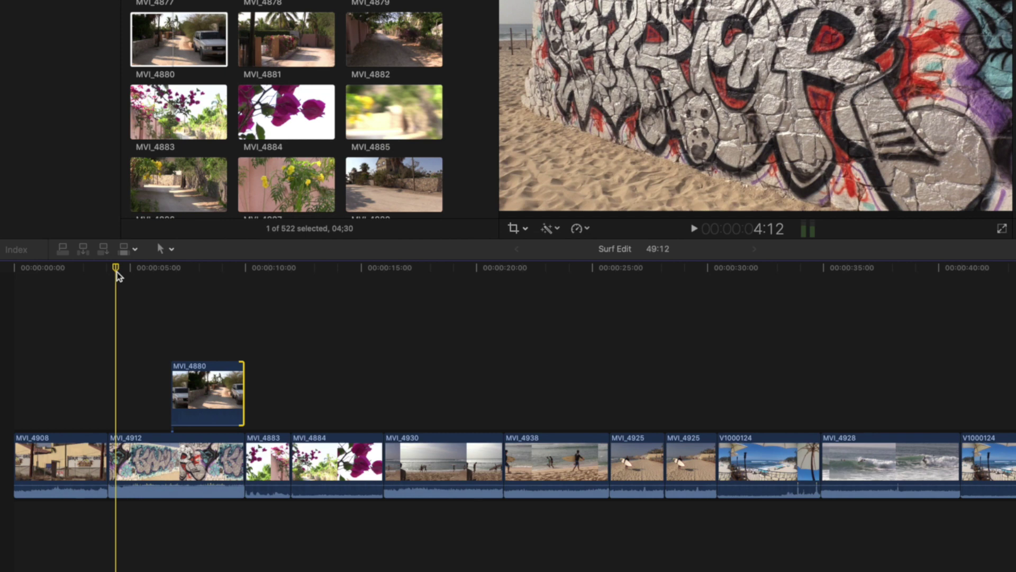
- Delete the connected MVI_4880 clip from above the main storyline
left_click(214, 384)
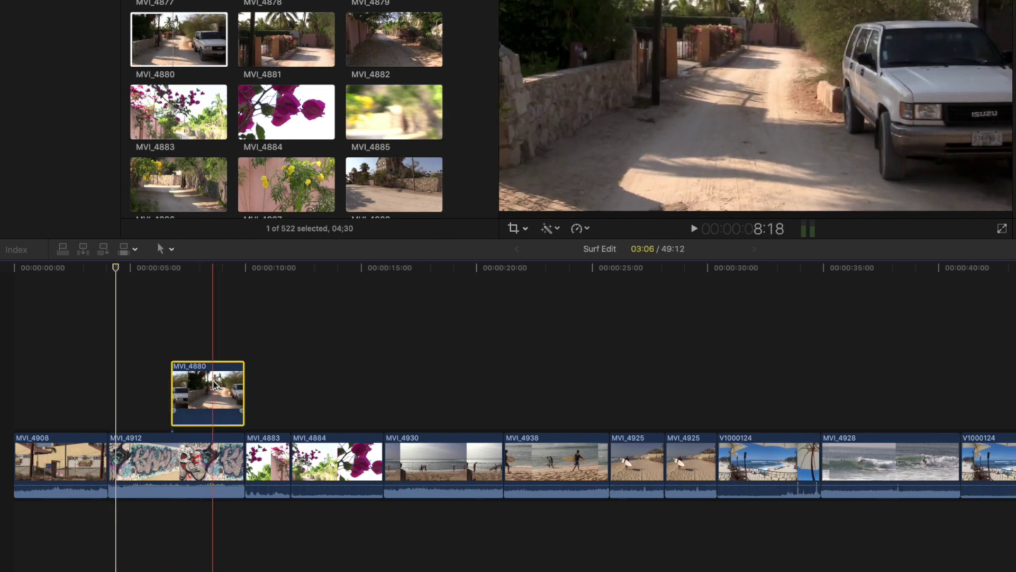
key("Delete")
- Split MVI_4912 at 6:25 with the Blade tool
left_click(170, 267)
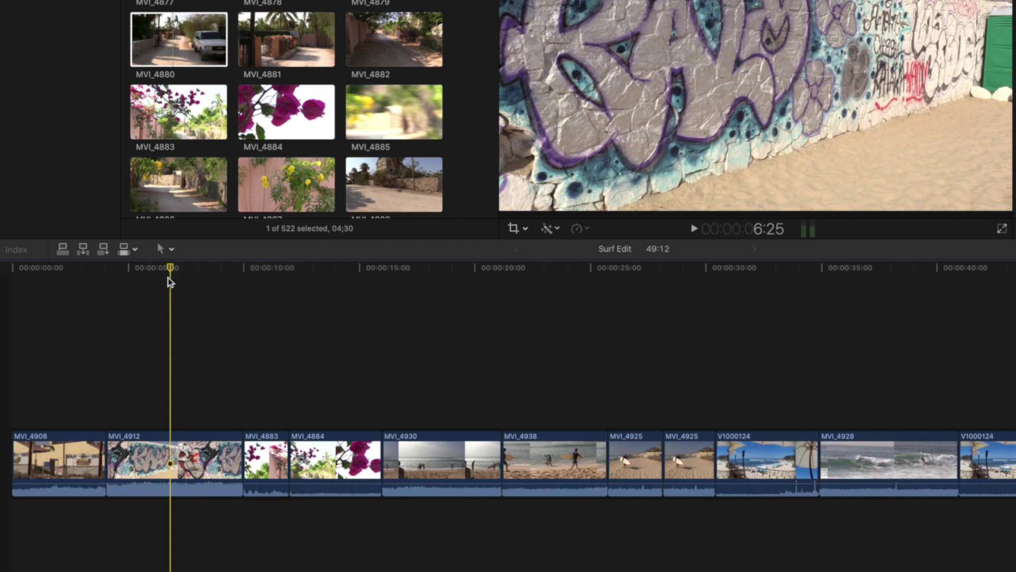
left_click(172, 249)
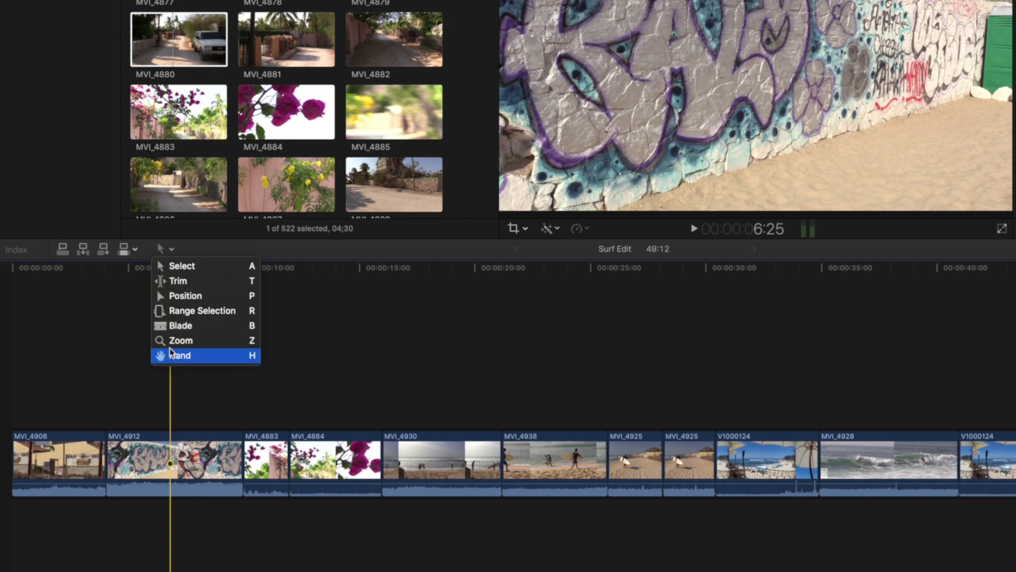
left_click(173, 325)
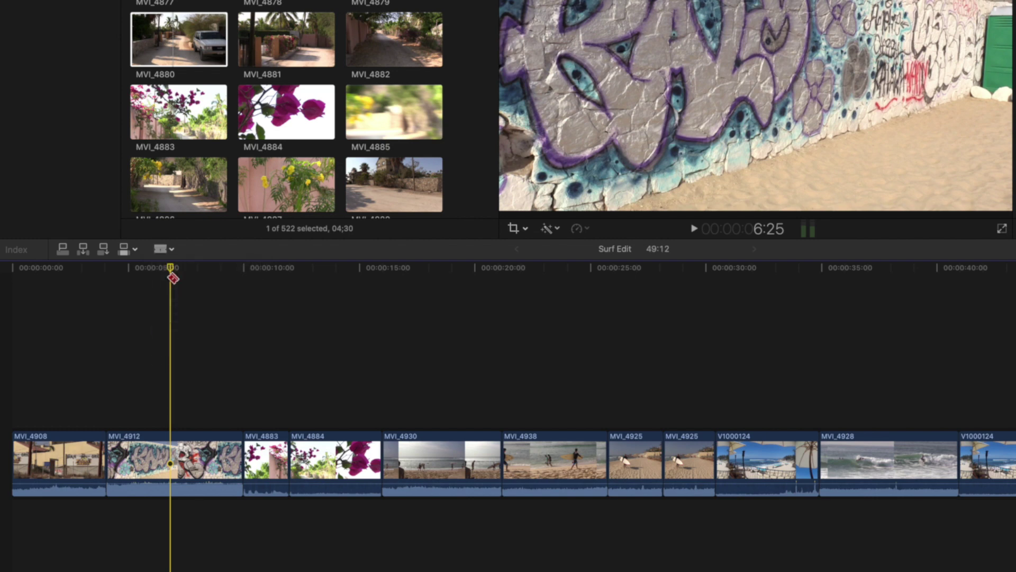
left_click(171, 445)
- Insert MVI_4880 into the main storyline between the two parts of MVI_4912 and return to the Select tool
left_click(148, 269)
left_click_drag(147, 269, 142, 269)
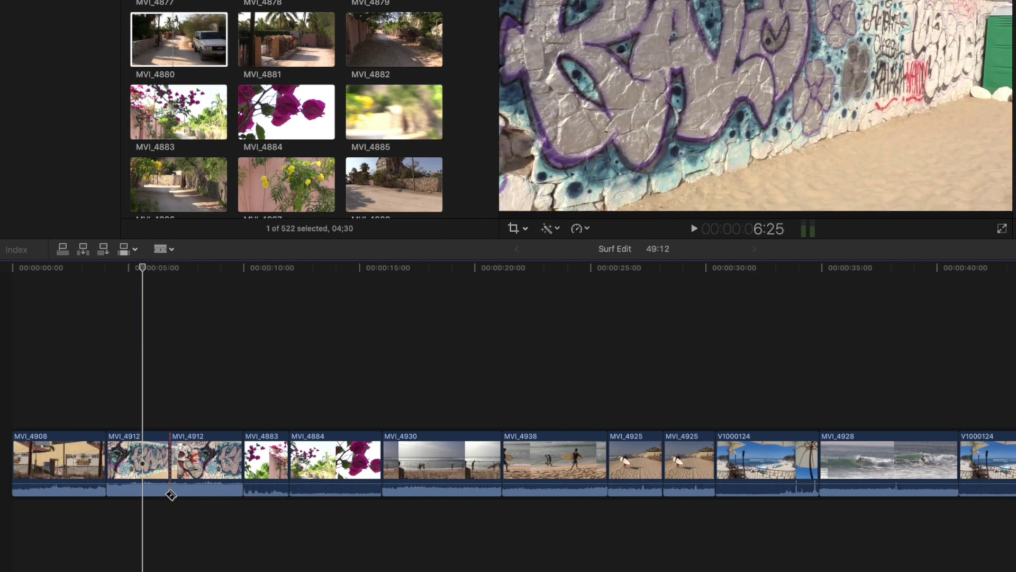
left_click_drag(183, 33, 173, 455)
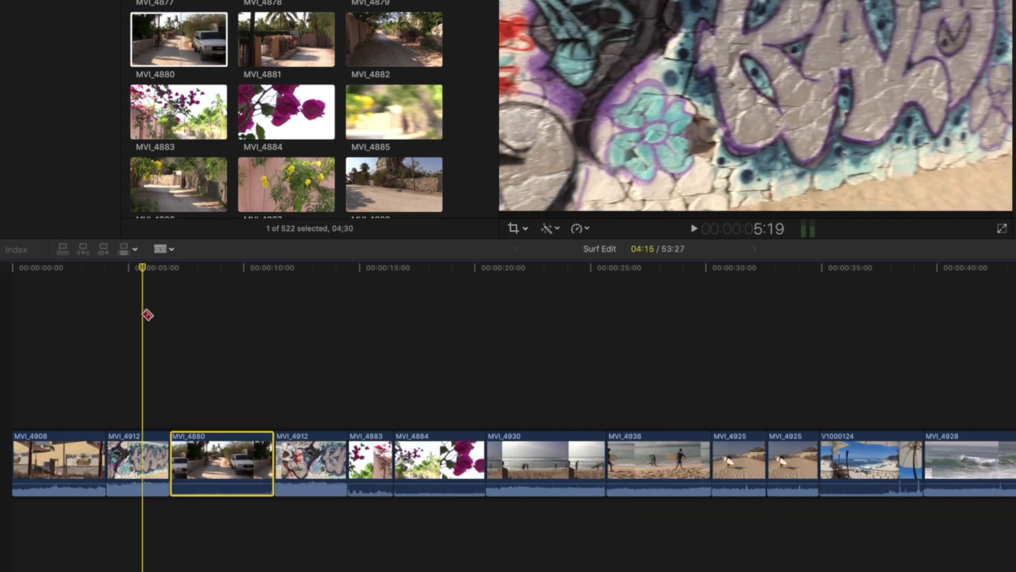
left_click(163, 248)
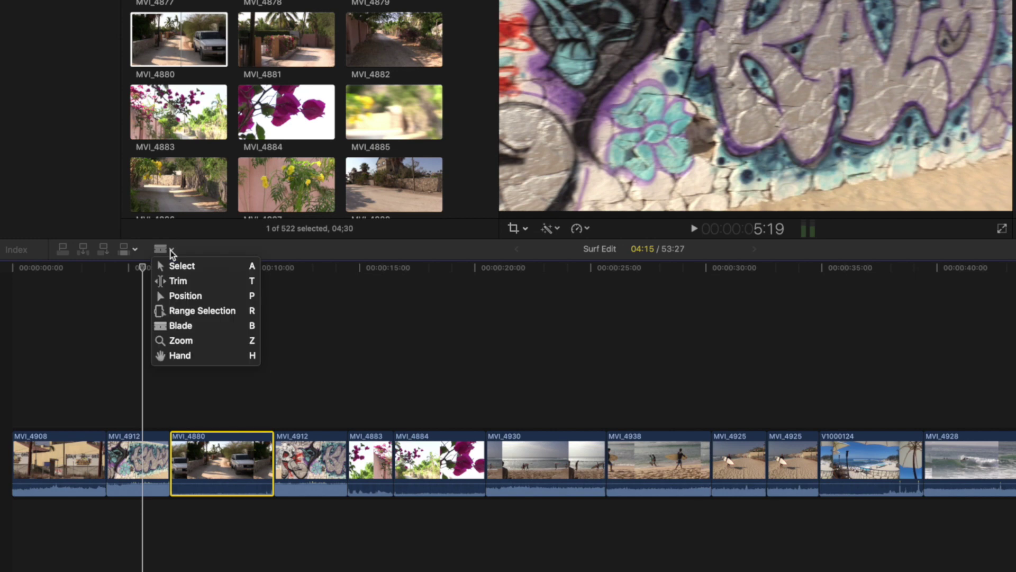
left_click(172, 271)
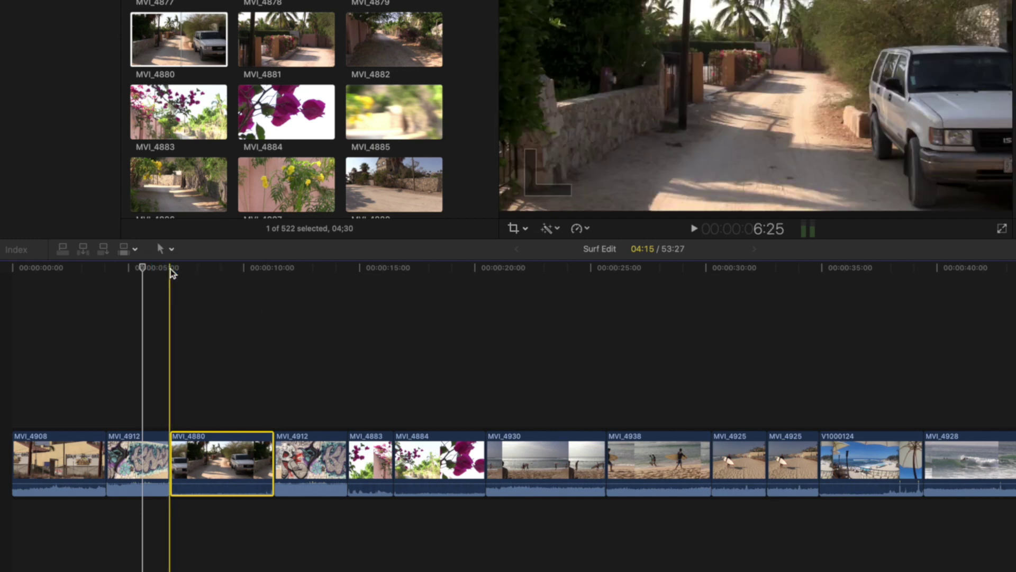
- Try attaching the second part of MVI_4912 beneath MVI_4880 as a connected clip, and undo the move
left_click_drag(142, 271, 218, 279)
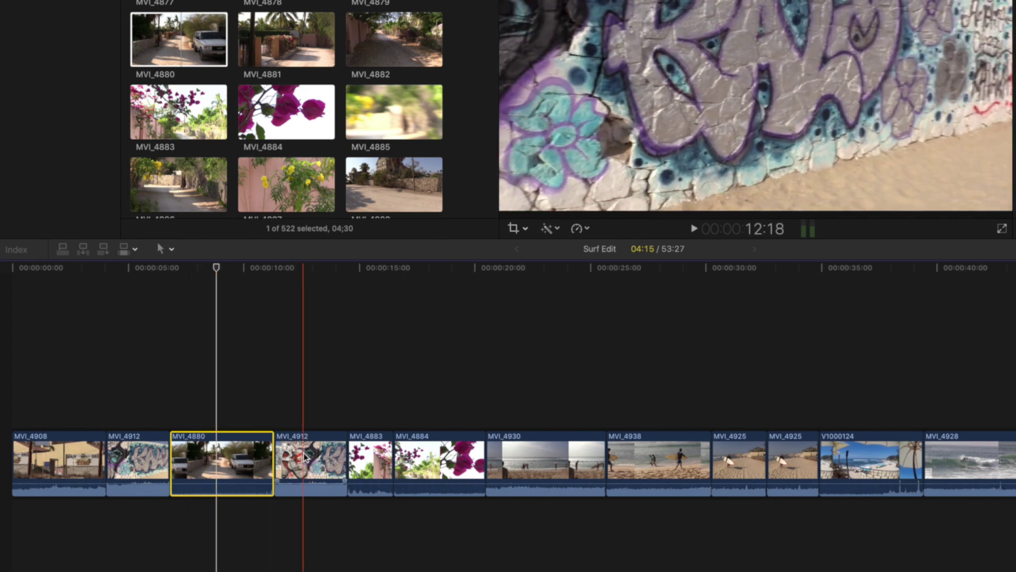
left_click_drag(305, 456, 200, 526)
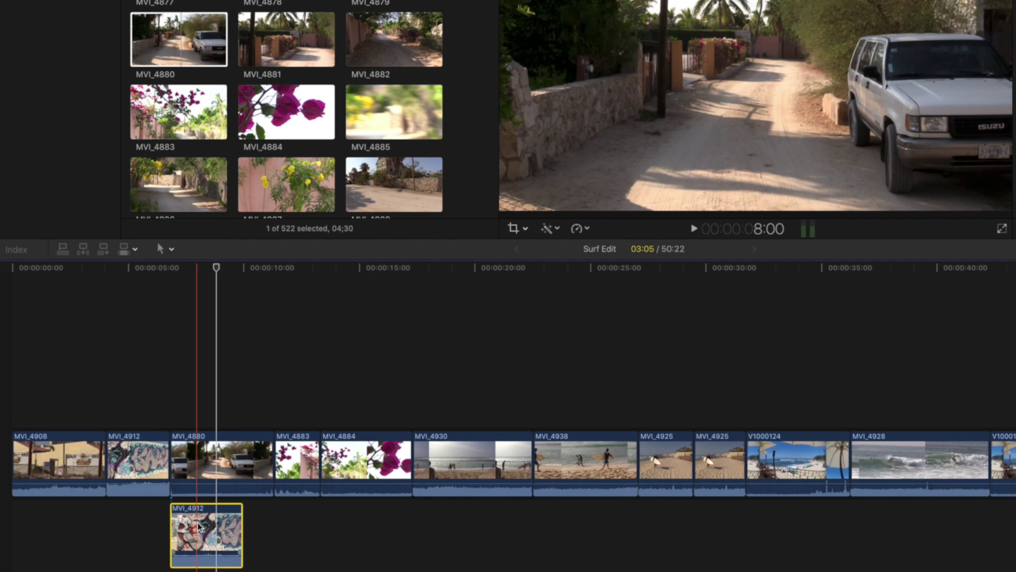
key("super+z")
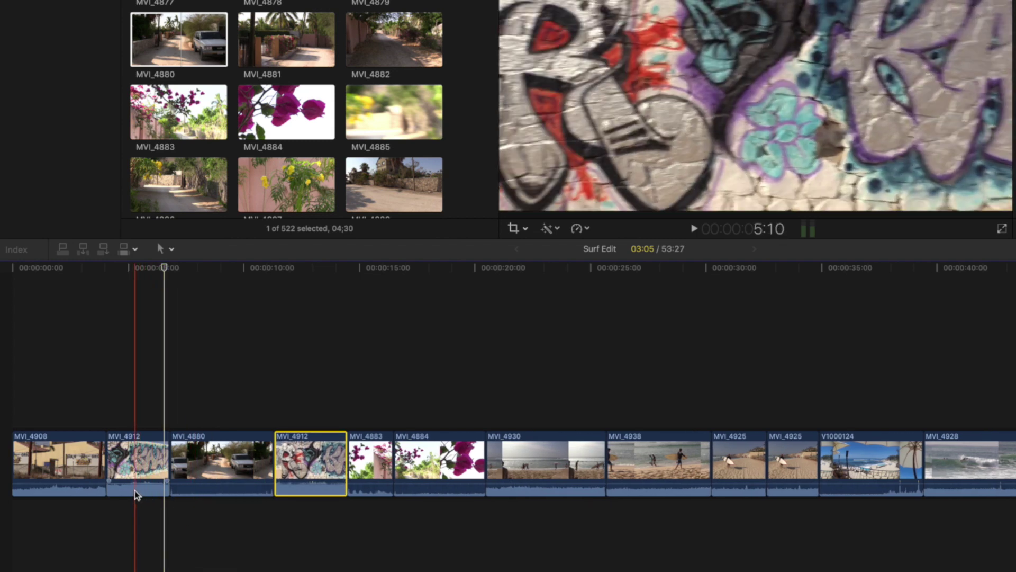
- Expand the first MVI_4912 part's audio, extend it to the end of MVI_4880, and silence MVI_4880's own audio
double_click(140, 490)
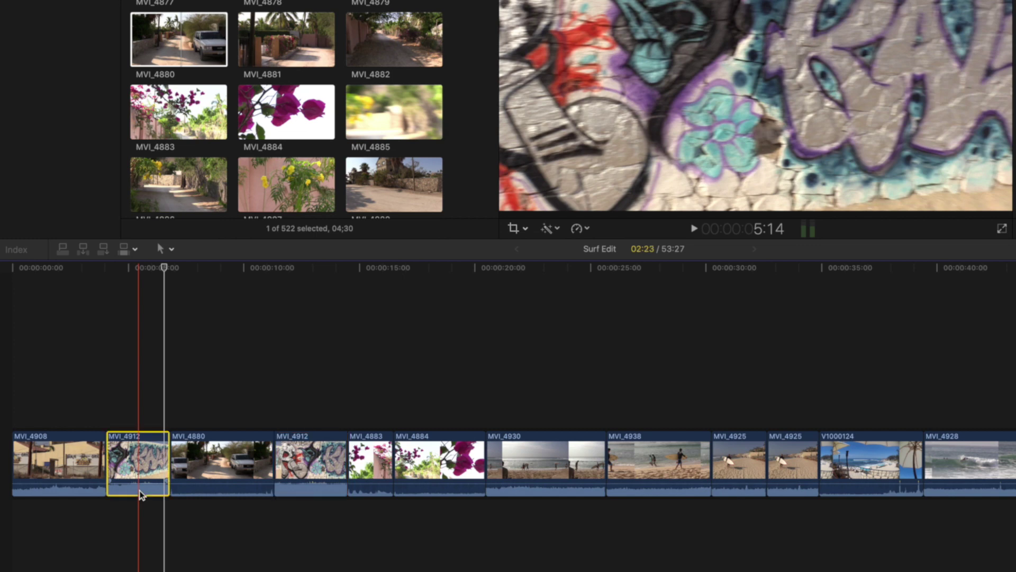
left_click_drag(165, 503, 272, 508)
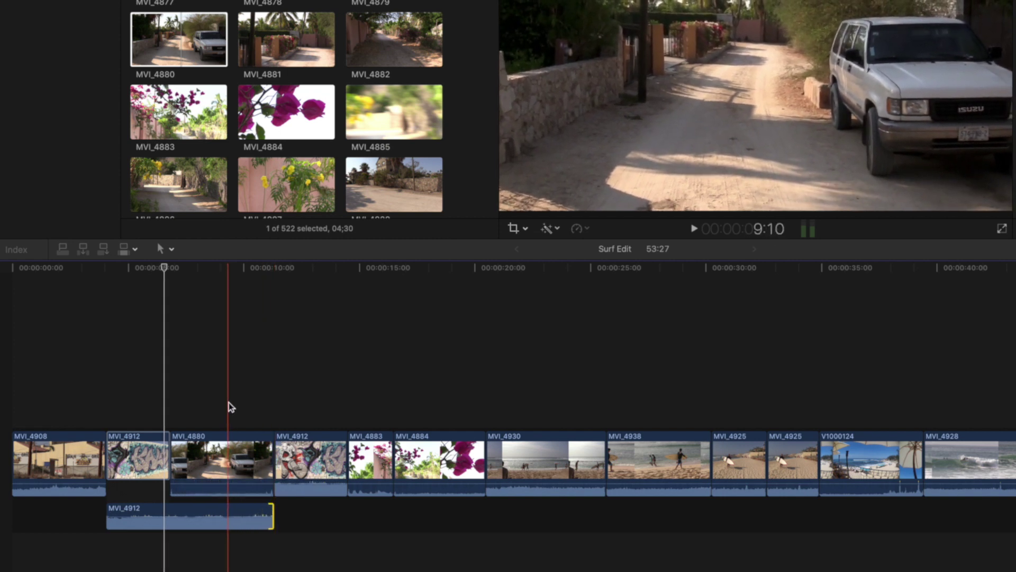
left_click_drag(219, 479, 220, 493)
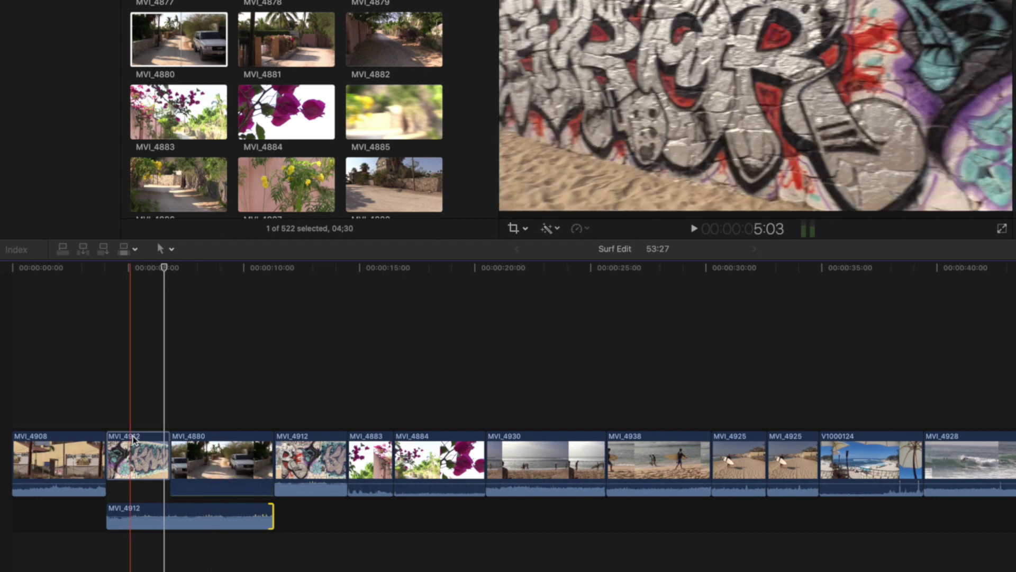
- Delete the second part of MVI_4912 that follows MVI_4880
left_click(135, 454)
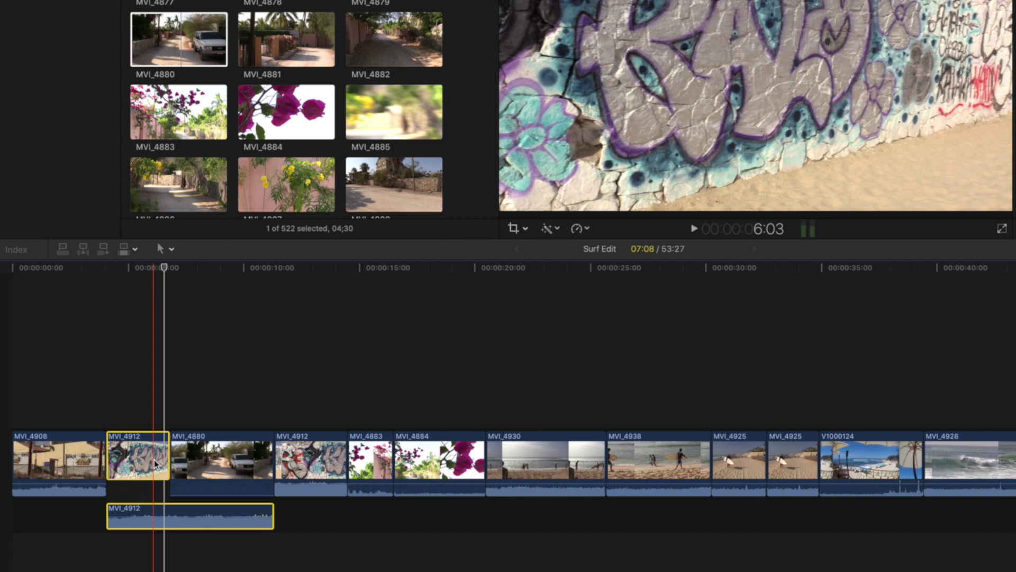
left_click(311, 463)
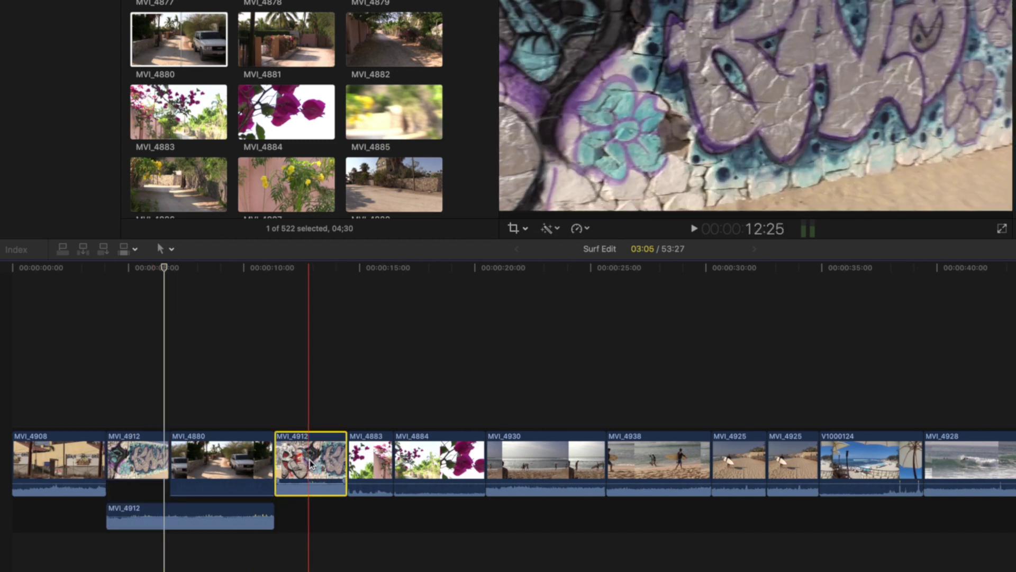
key("Delete")
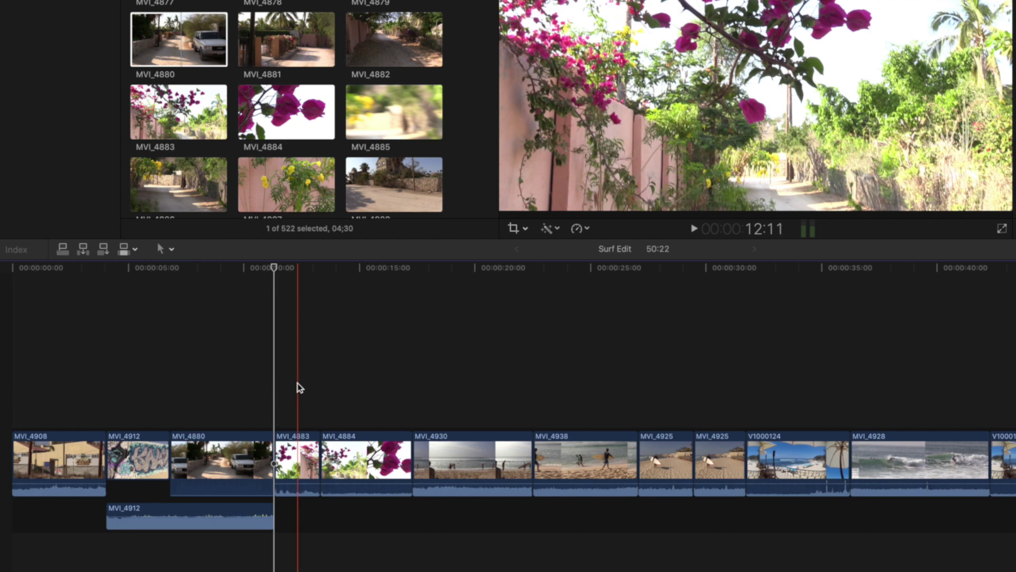
left_click(198, 464)
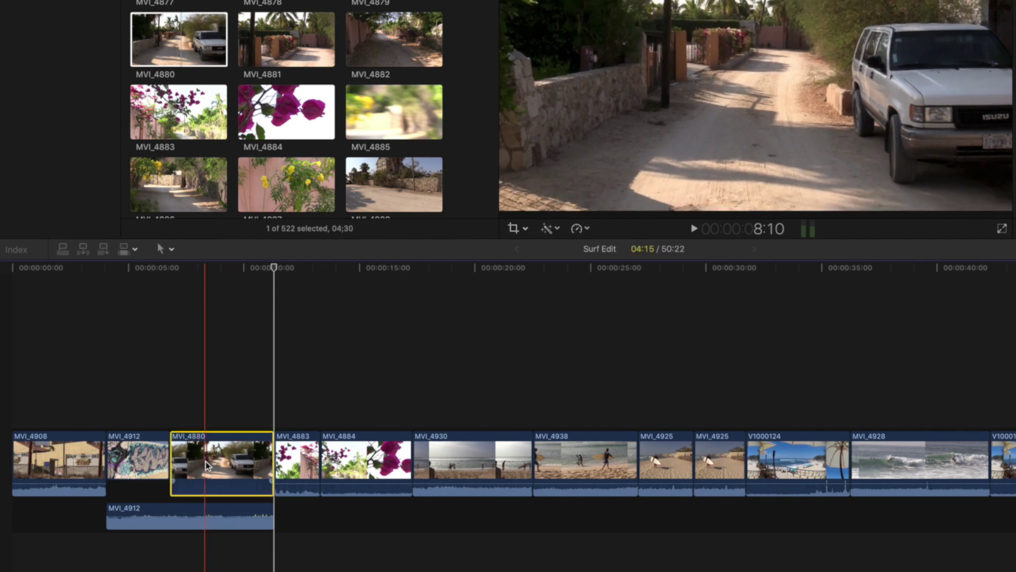
left_click(150, 458)
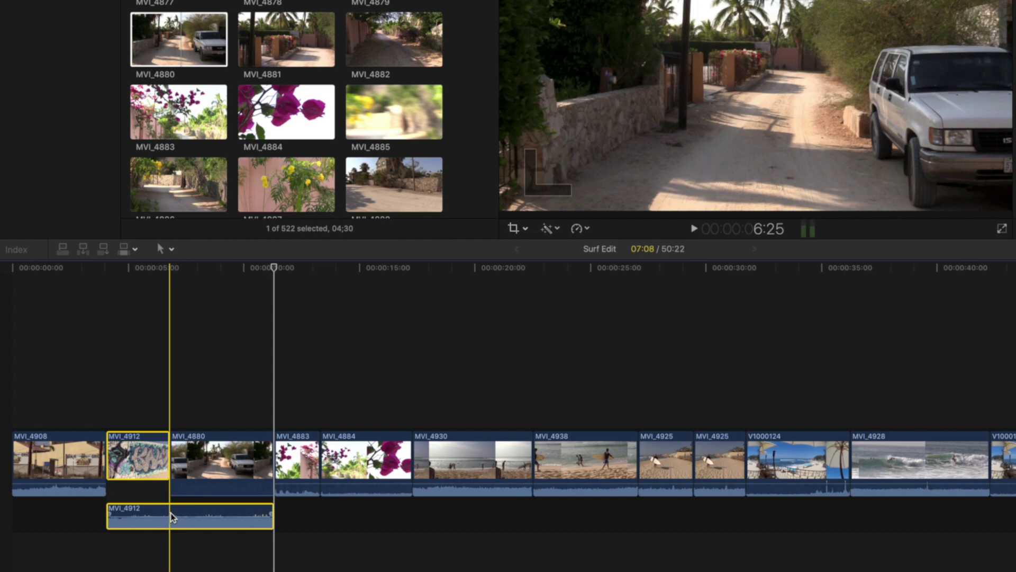
left_click(173, 517)
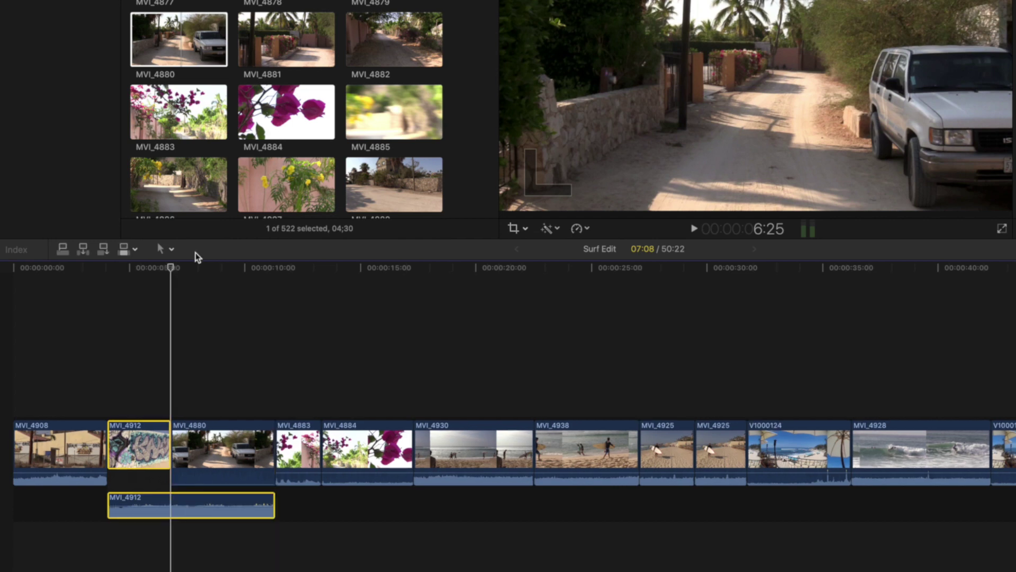
- Undo the insert and split edits back to a single whole MVI_4912 clip, and collapse its expanded audio
key("super+v")
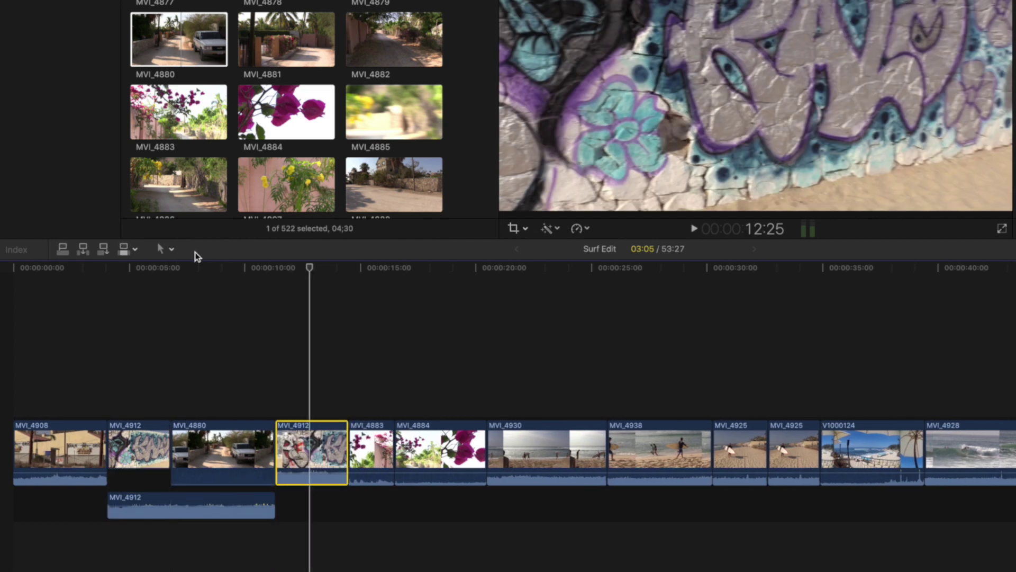
key("Delete")
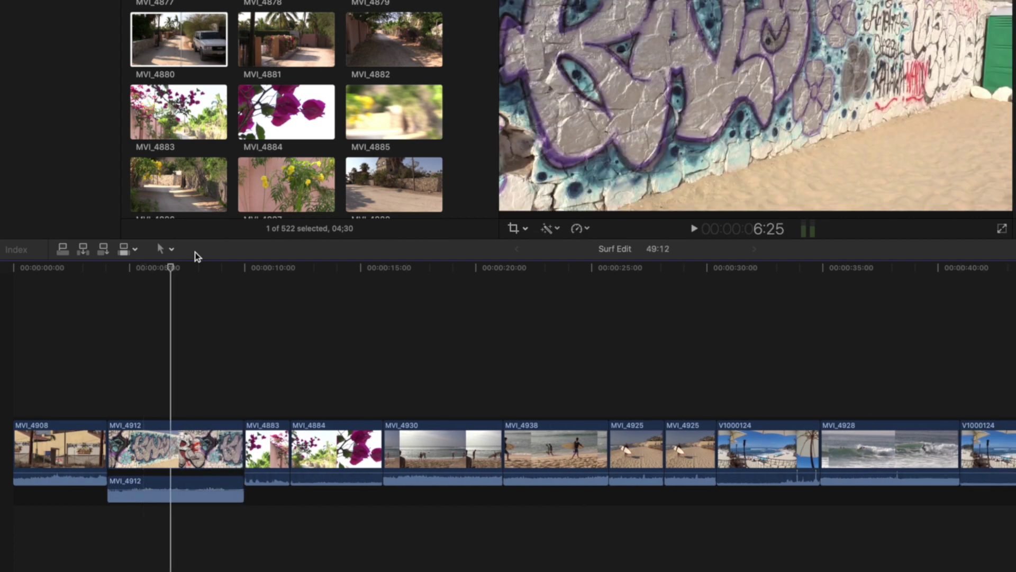
left_click(168, 500)
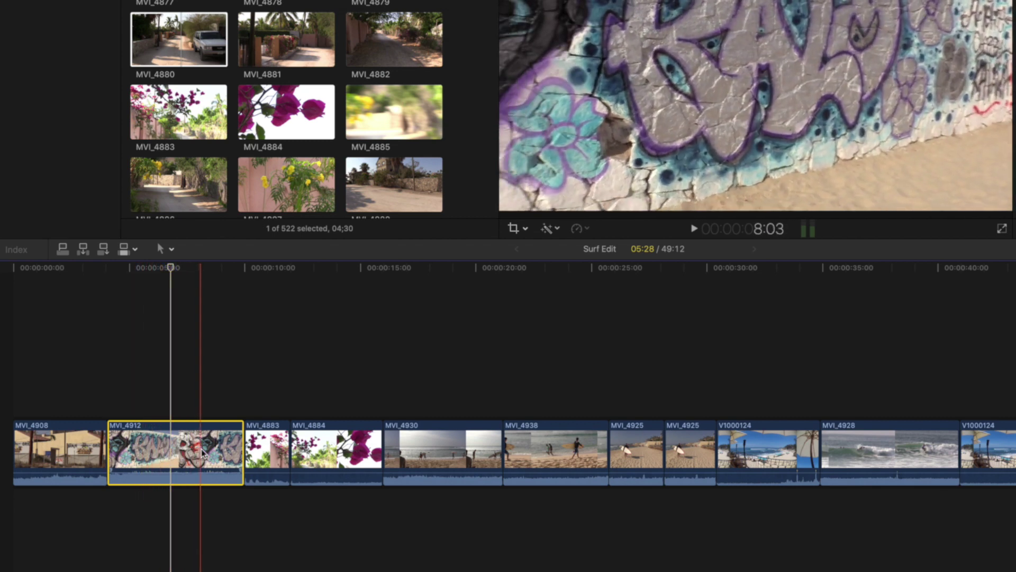
- Connect MVI_4880 above MVI_4912 at 6:25 and trim its end to the end of MVI_4912, leaving it selected
left_click_drag(174, 34, 217, 412)
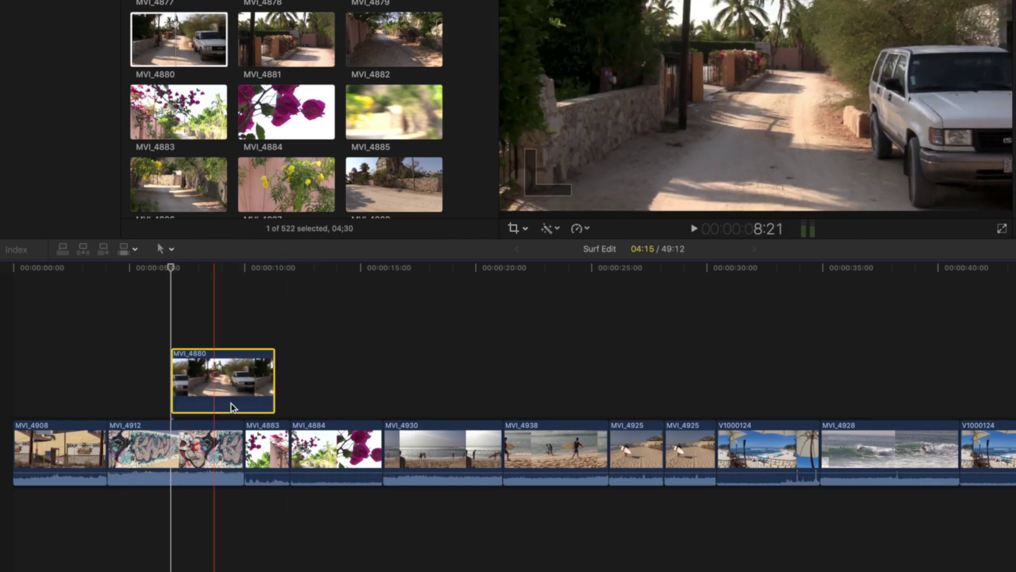
left_click_drag(273, 377, 244, 376)
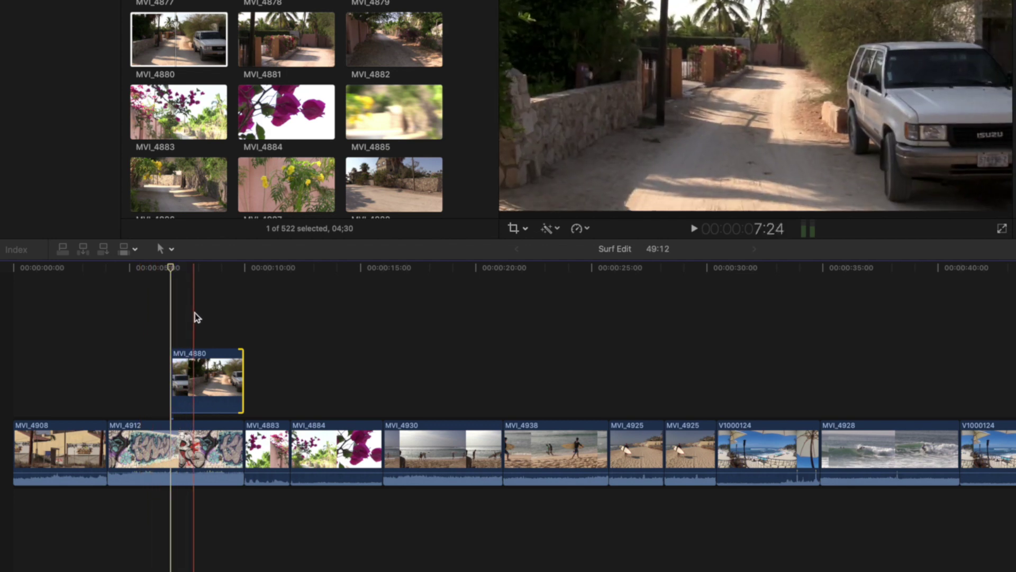
left_click(194, 317)
left_click(207, 380)
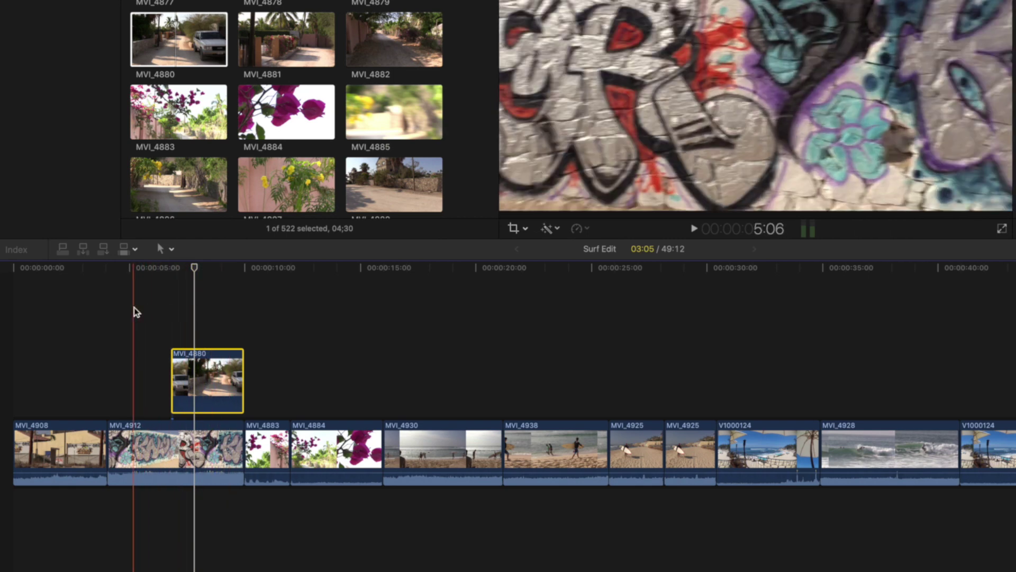
- Delete the MVI_4880 clip connected above MVI_4912
key("Delete")
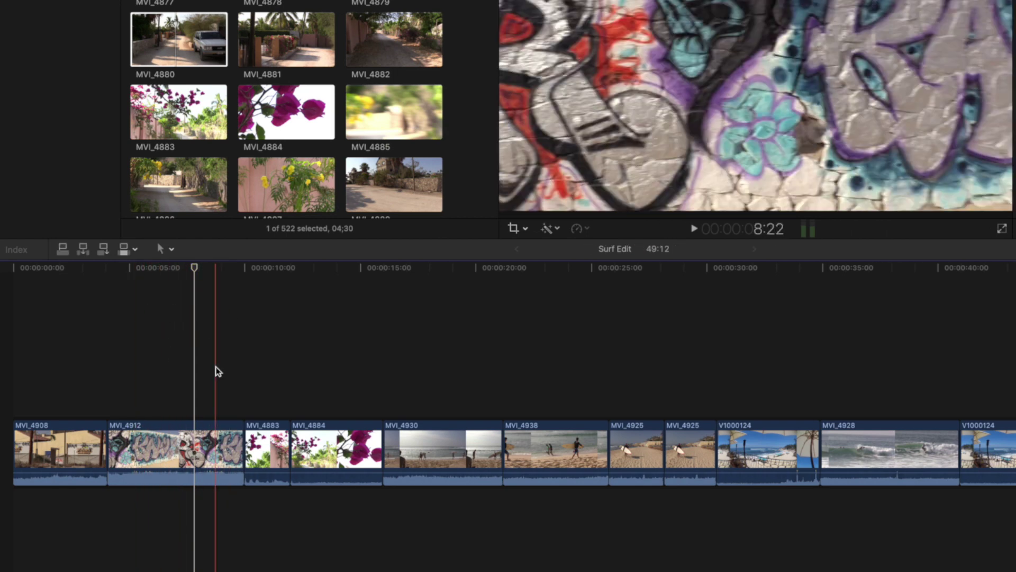
- Split MVI_4912 at 6:25 with the Blade tool, then park the playhead at 5:26
left_click(167, 294)
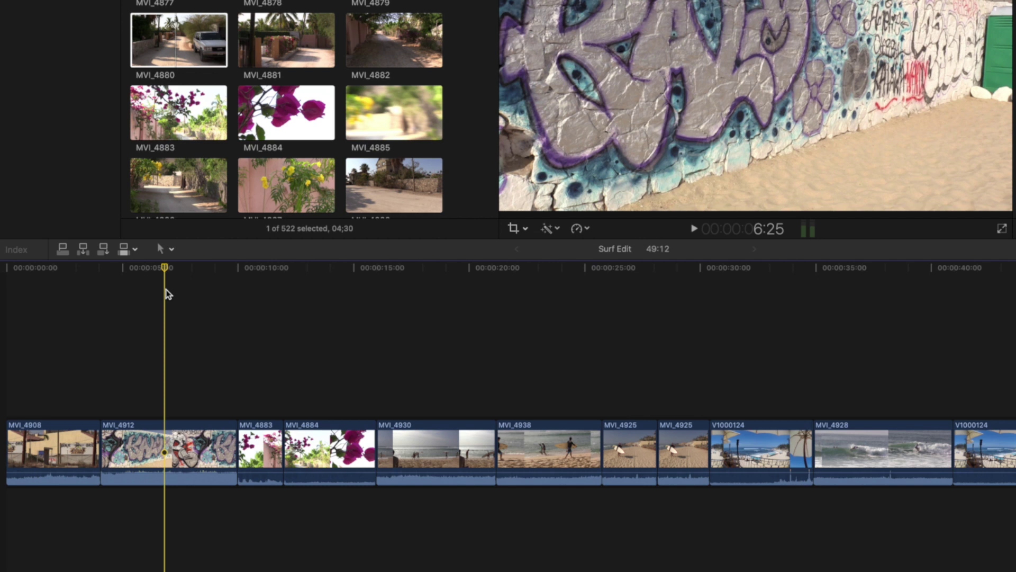
left_click(171, 250)
left_click(180, 325)
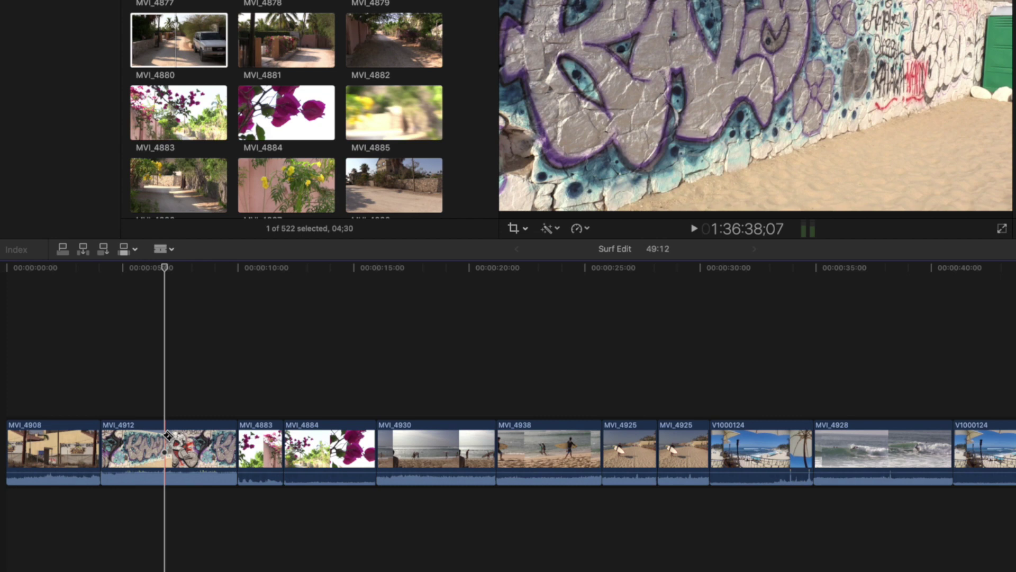
left_click(165, 442)
left_click_drag(164, 270, 143, 271)
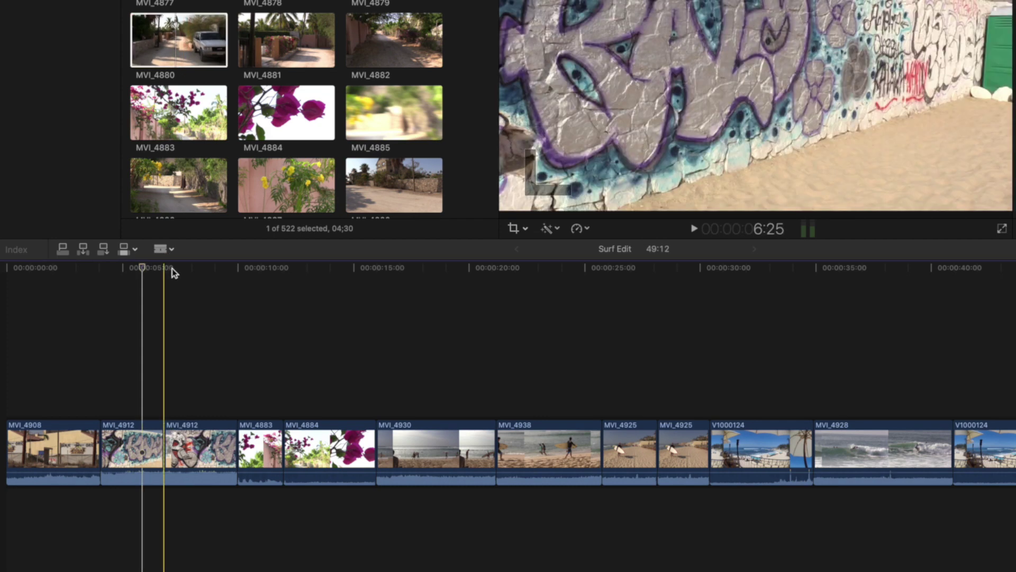
- Return to the Select tool and insert MVI_4880 between the two MVI_4912 parts
left_click(170, 250)
left_click(180, 266)
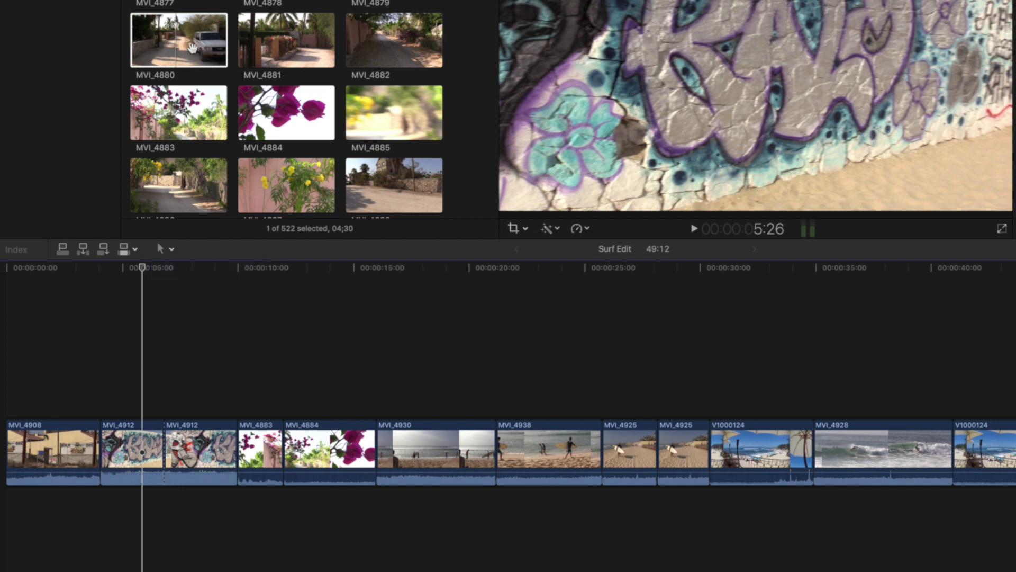
left_click(185, 46)
left_click_drag(182, 45, 167, 416)
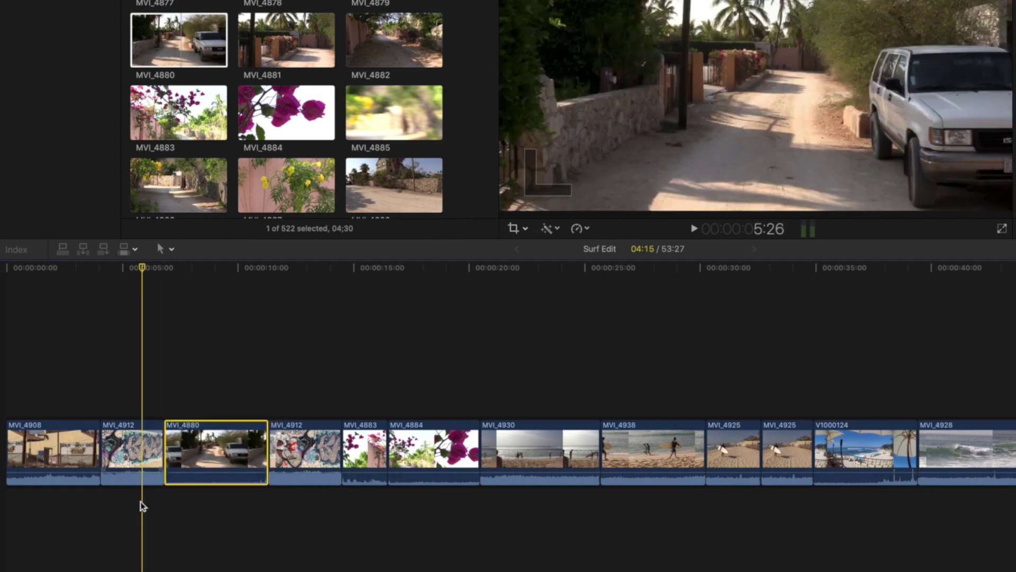
- Extend the first MVI_4912 part's expanded audio to 10:27, and silence MVI_4880 with its end trimmed to match
double_click(138, 478)
left_click_drag(161, 490, 257, 496)
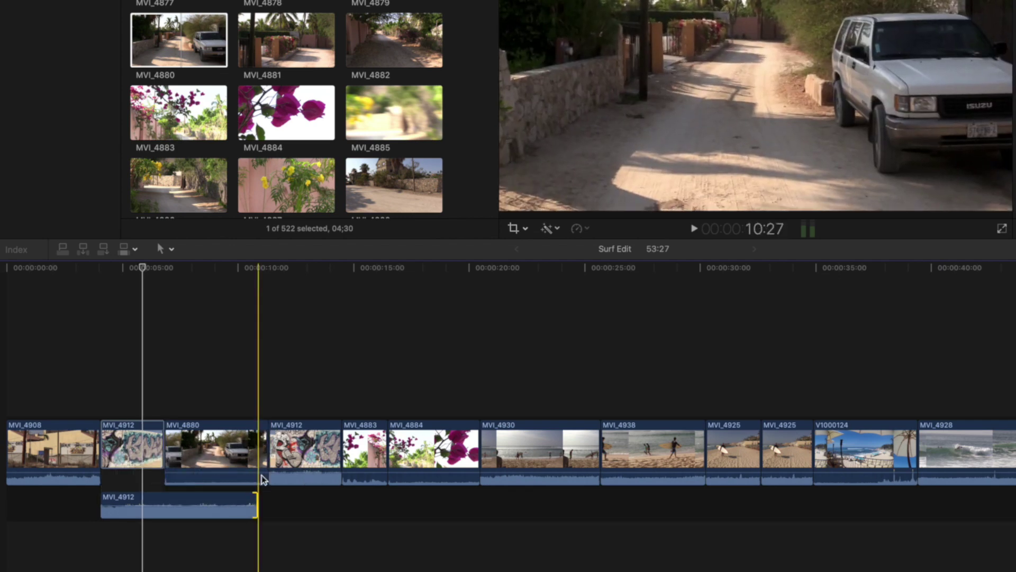
left_click_drag(268, 446, 256, 445)
left_click_drag(211, 474, 212, 493)
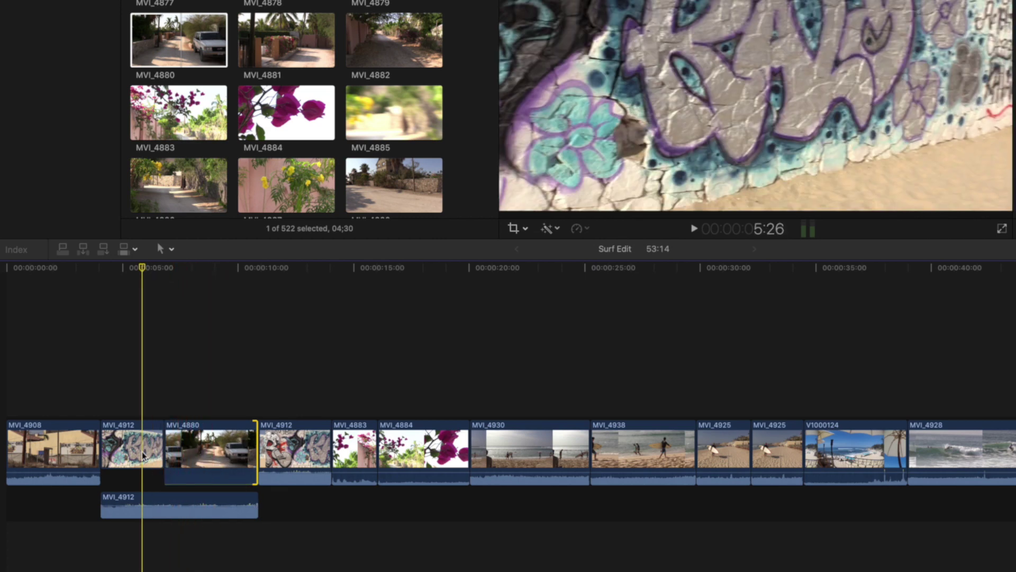
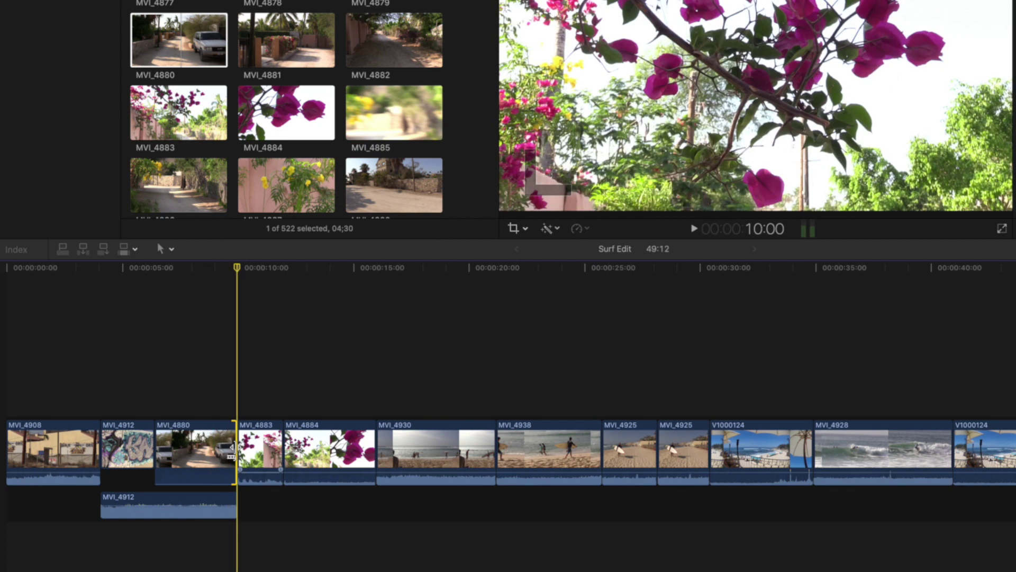
- Restore MVI_4912 and MVI_4880 to their untrimmed lengths with the audio collapsed, and delete MVI_4880 after MVI_4912
mouse_move(154, 442)
left_mouse_down()
mouse_move(137, 442)
mouse_move(175, 442)
mouse_move(151, 450)
left_mouse_up()
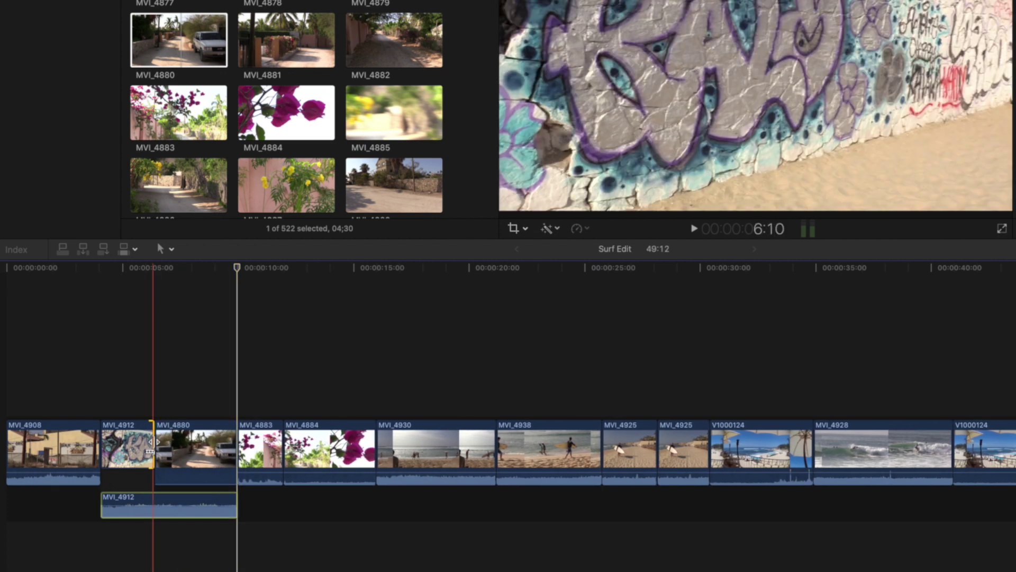
key("shift+x")
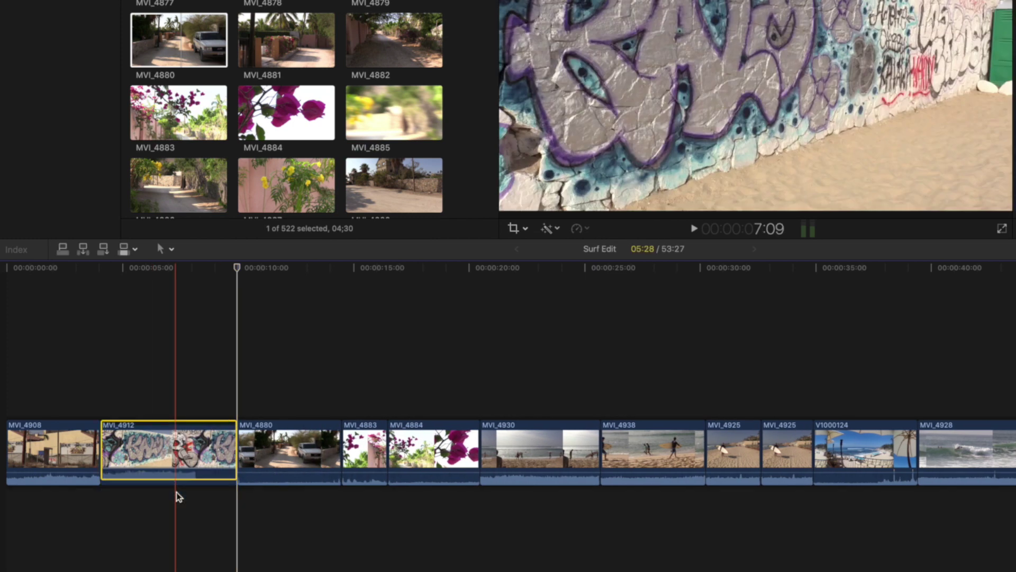
left_click(288, 447)
key("Delete")
- Insert MVI_4878 between MVI_4912 and MVI_4883
left_click(198, 41)
key("Down")
key("Down")
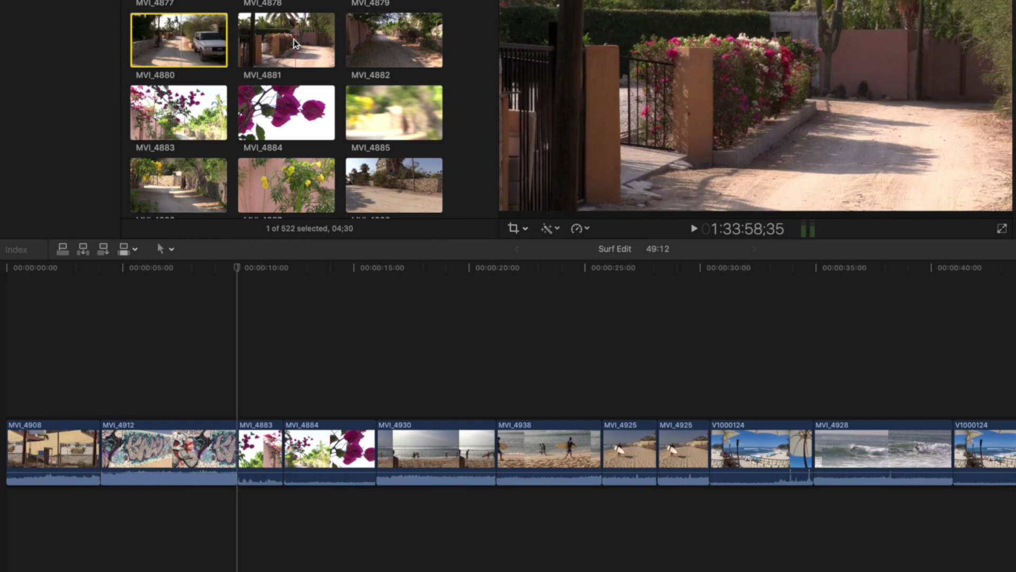
left_click_drag(263, 2, 240, 451)
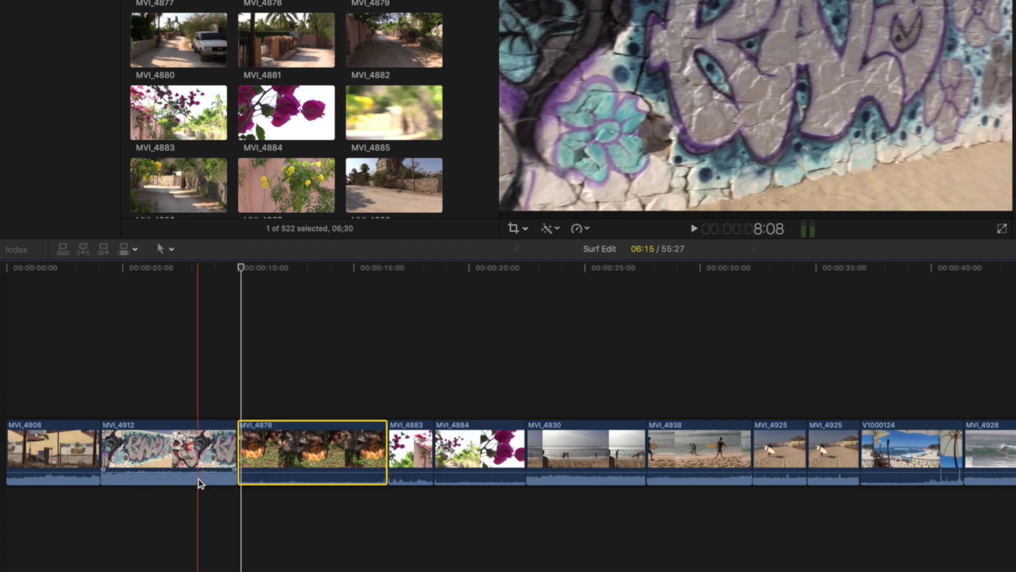
- Expand MVI_4912's audio and trim back the end of its video only, keeping the audio's full length
double_click(199, 478)
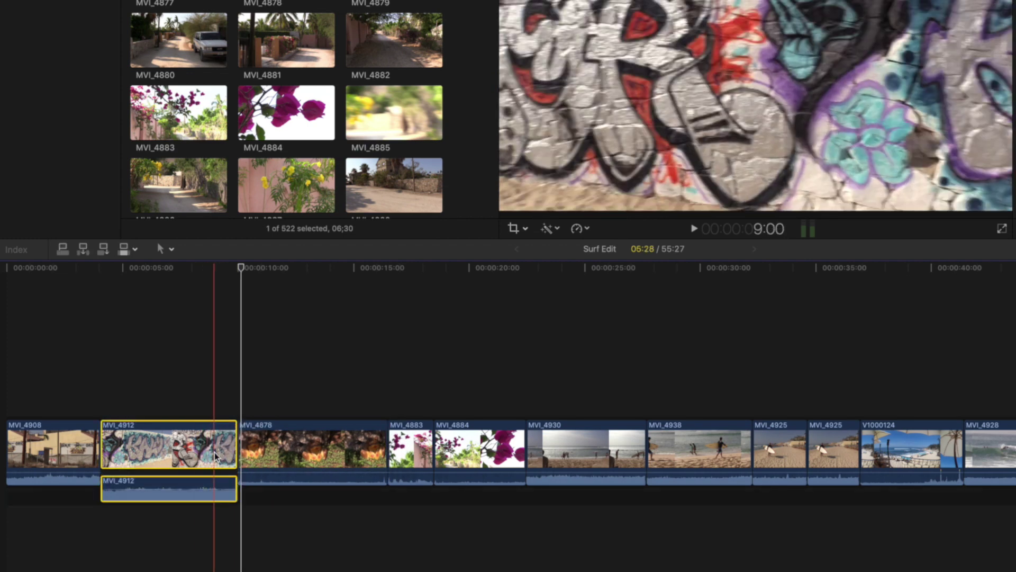
left_click(235, 447)
left_click_drag(235, 448, 150, 447)
- Silence MVI_4878's audio and trim its end to the end of MVI_4912's expanded audio
left_click_drag(200, 476, 200, 492)
left_click_drag(296, 448, 235, 448)
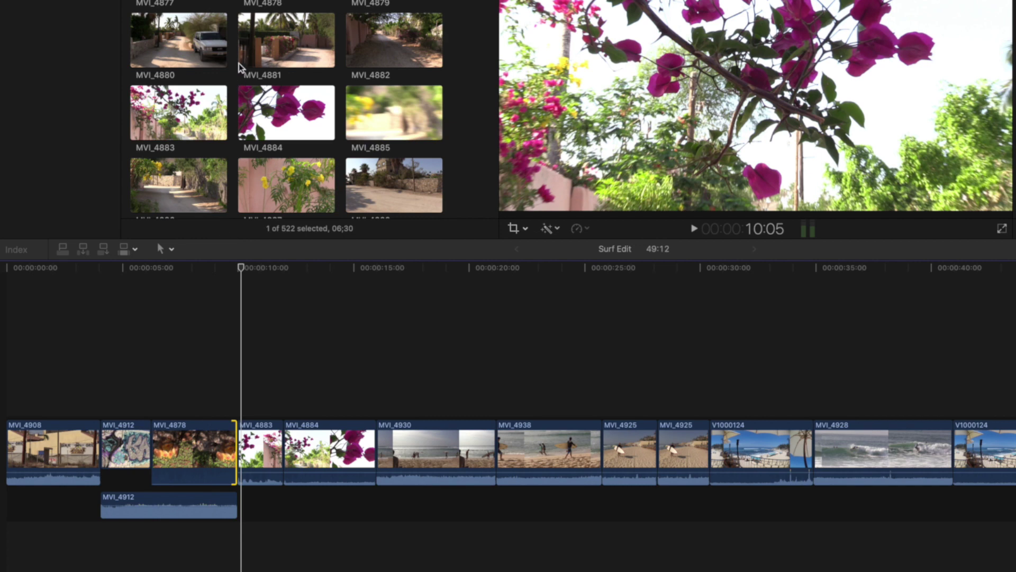
- Insert MVI_4905 between MVI_4884 and MVI_4930, and silence its audio
scroll(264, 148, "down", 10)
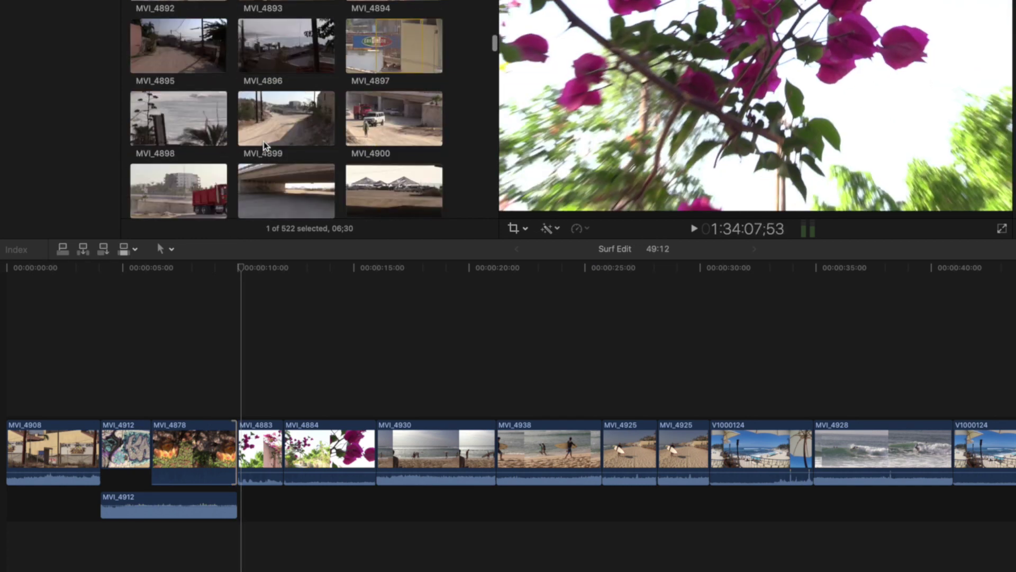
left_click(262, 75)
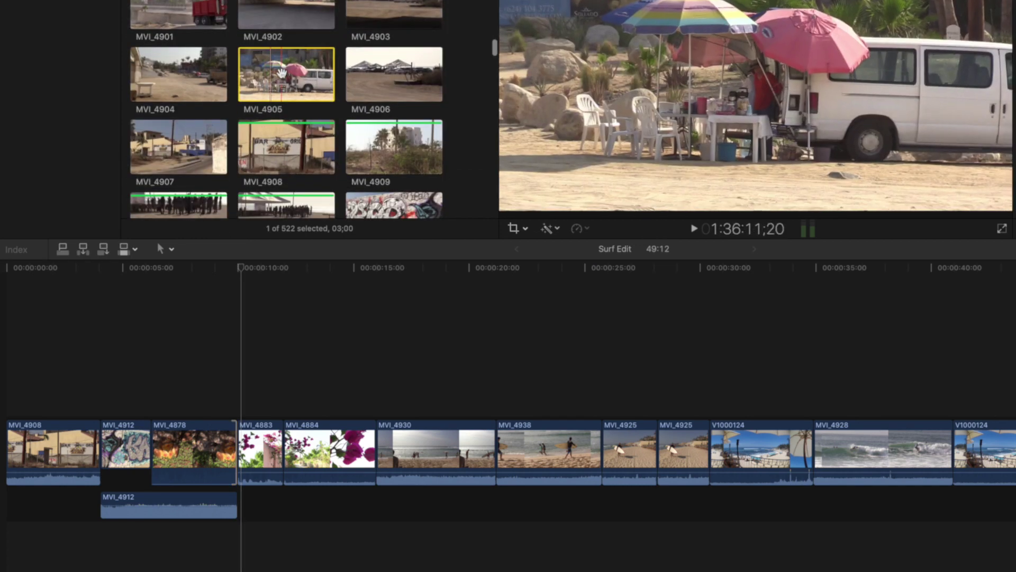
left_click_drag(282, 77, 375, 426)
left_click_drag(413, 471, 414, 504)
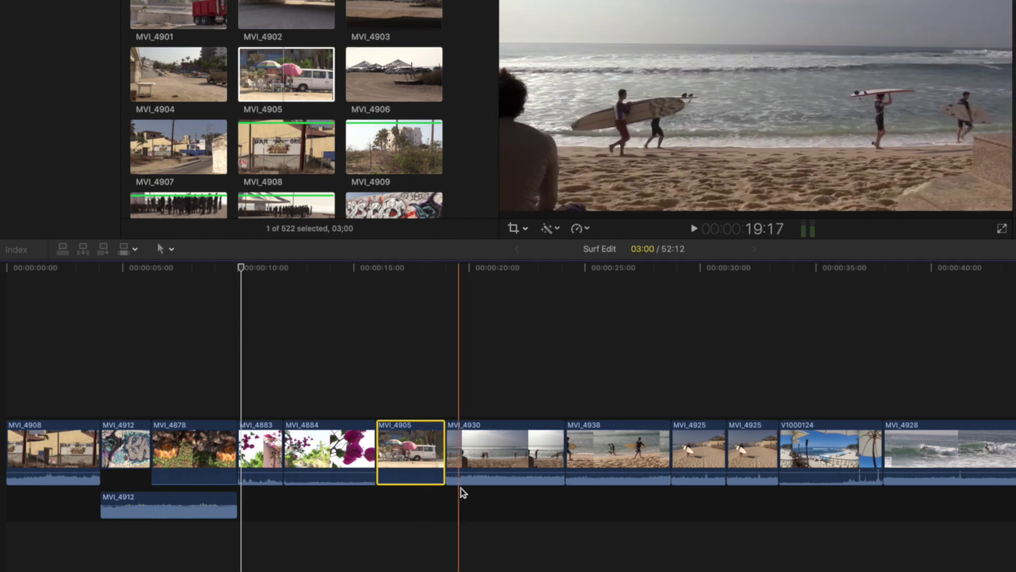
- Expand MVI_4930's audio, trim in its video start only, and trim MVI_4905's start to align with MVI_4930's audio
double_click(466, 481)
left_click_drag(450, 442, 512, 442)
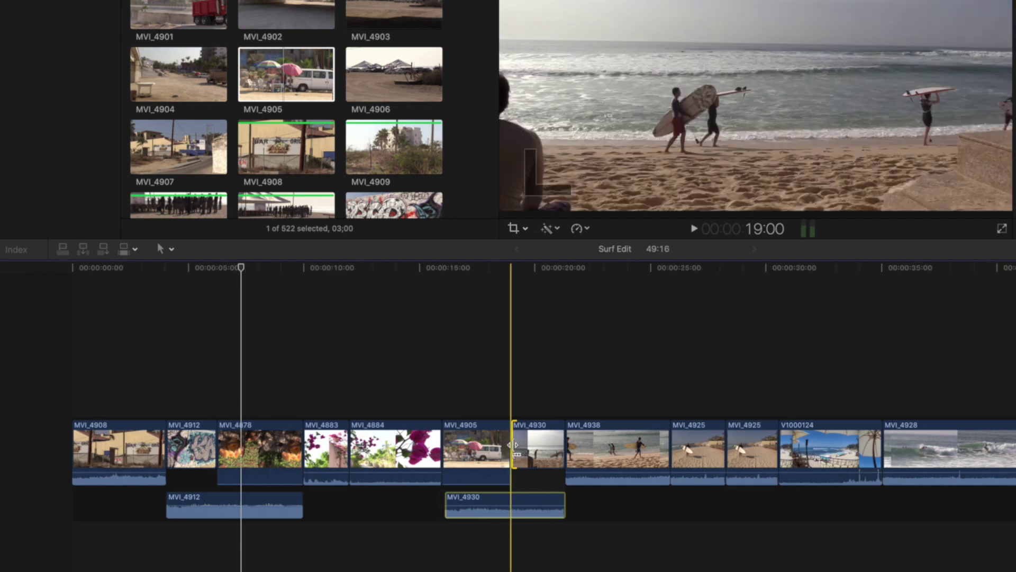
left_click_drag(444, 443, 447, 443)
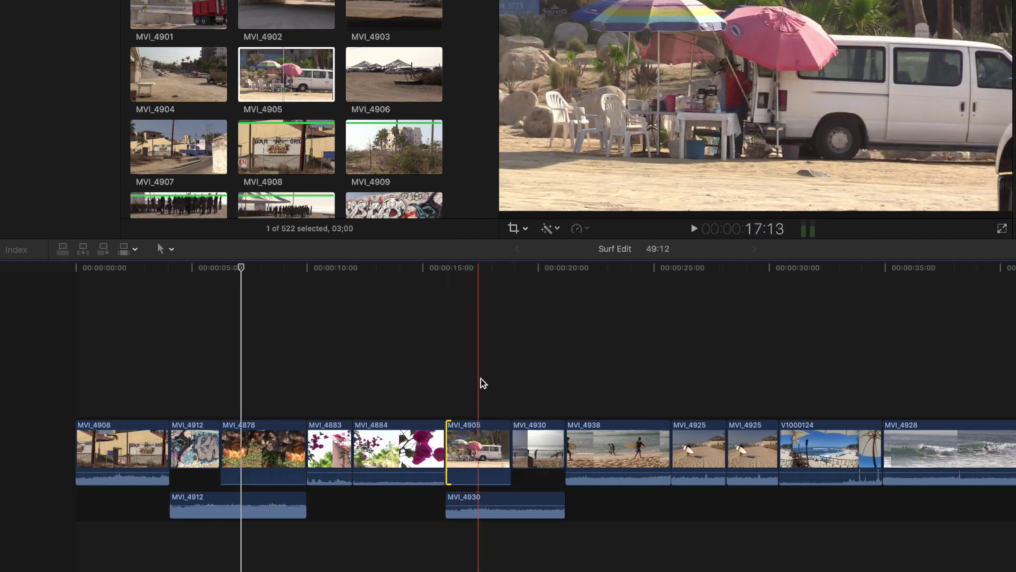
- Examine how the expanded audio of MVI_4912 and MVI_4930 overlaps the neighbouring MVI_4878 and MVI_4905 clips
left_click(538, 446)
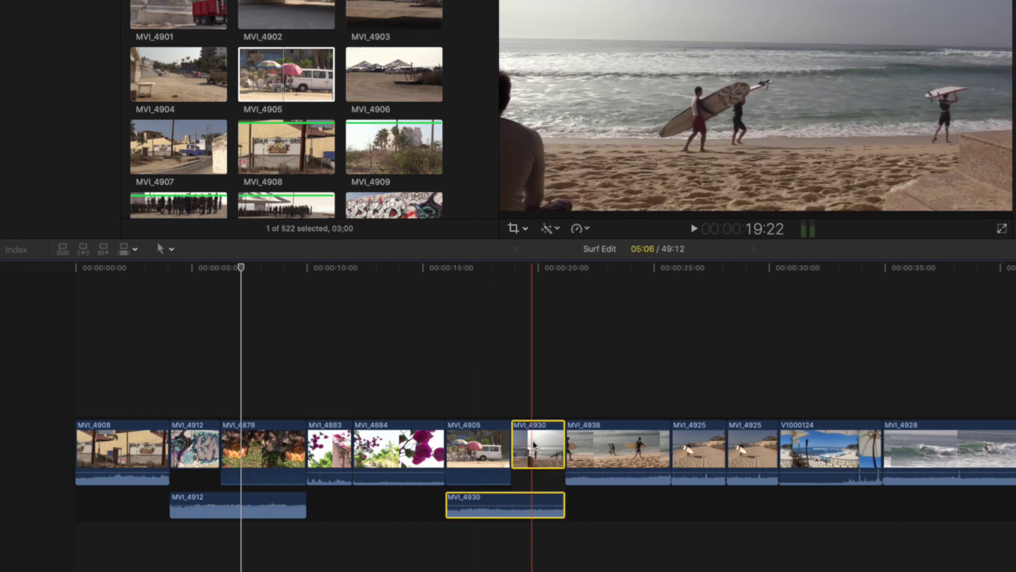
left_click(192, 447)
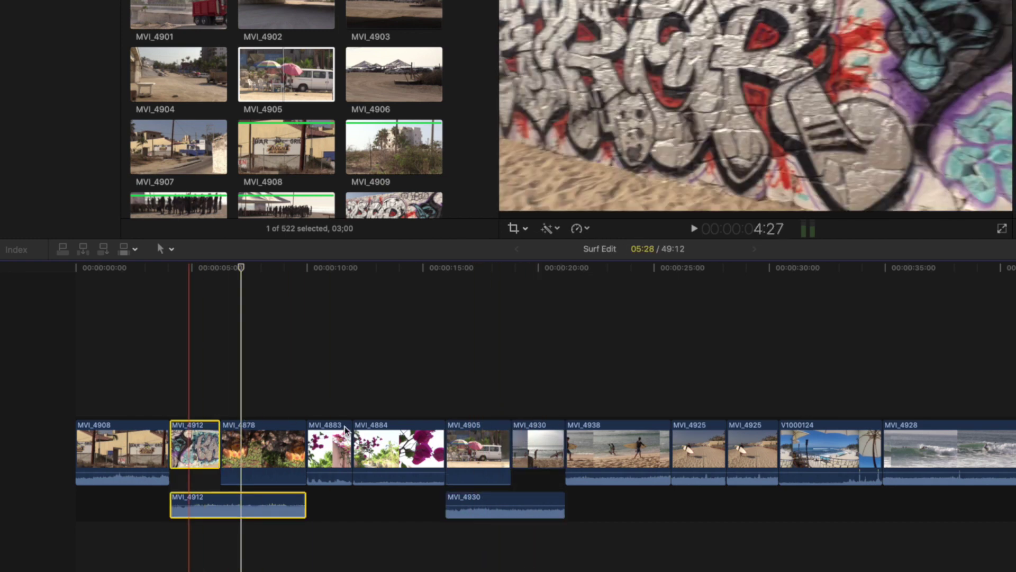
left_click(545, 449)
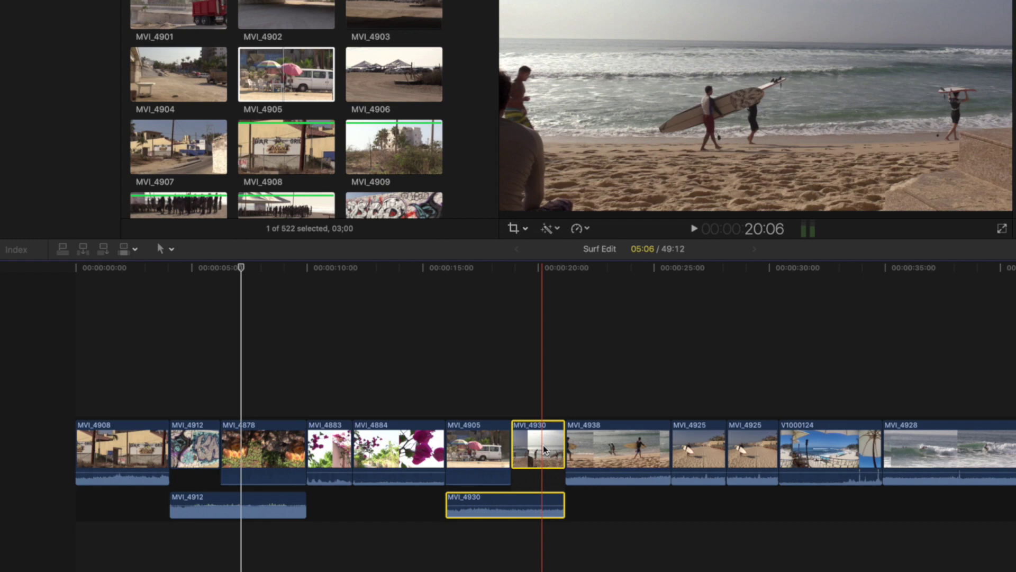
left_click(476, 447)
left_click(531, 447)
left_click(488, 446)
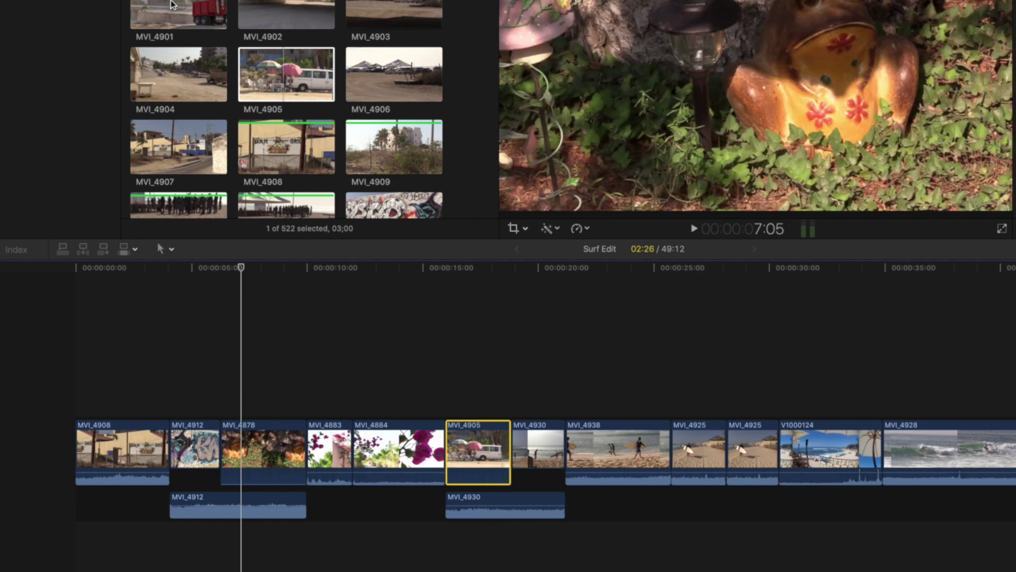
- Connect MVI_4900 above MVI_4938 as a silent cutaway, trimming its end to the end of the first MVI_4925
key("super+1")
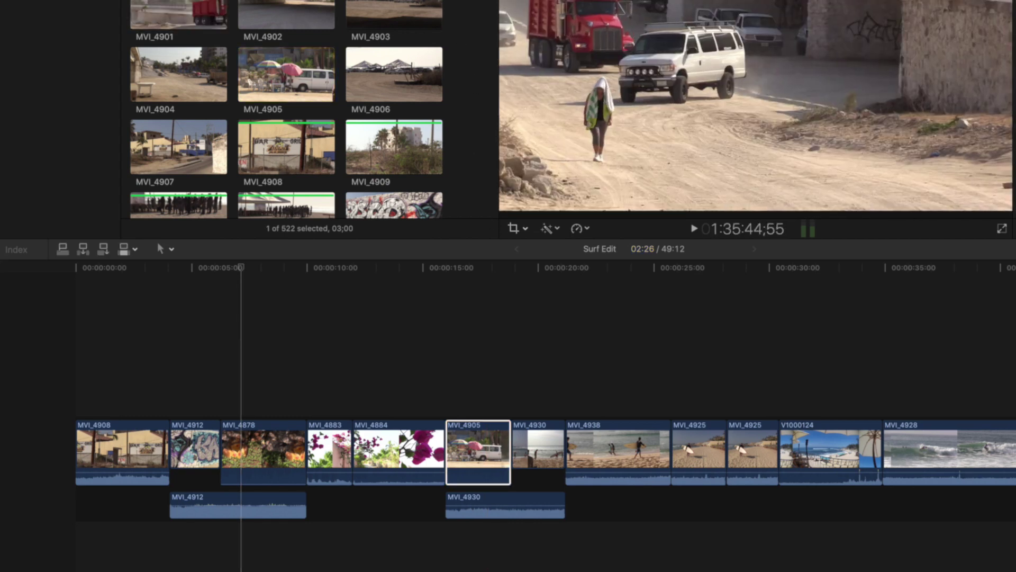
left_click_drag(756, 106, 611, 384)
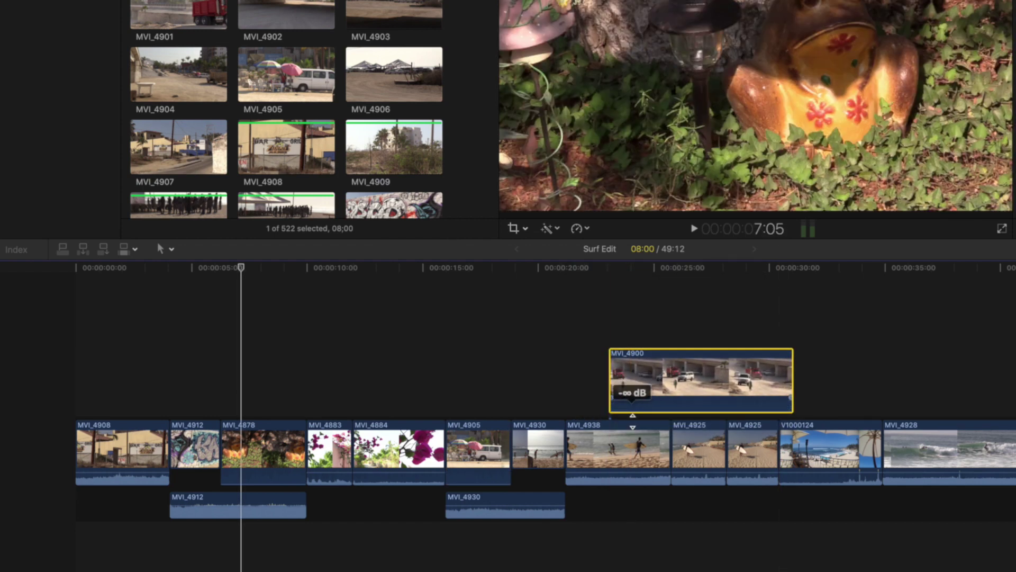
left_click(791, 373)
key("comma")
left_click_drag(769, 373, 669, 373)
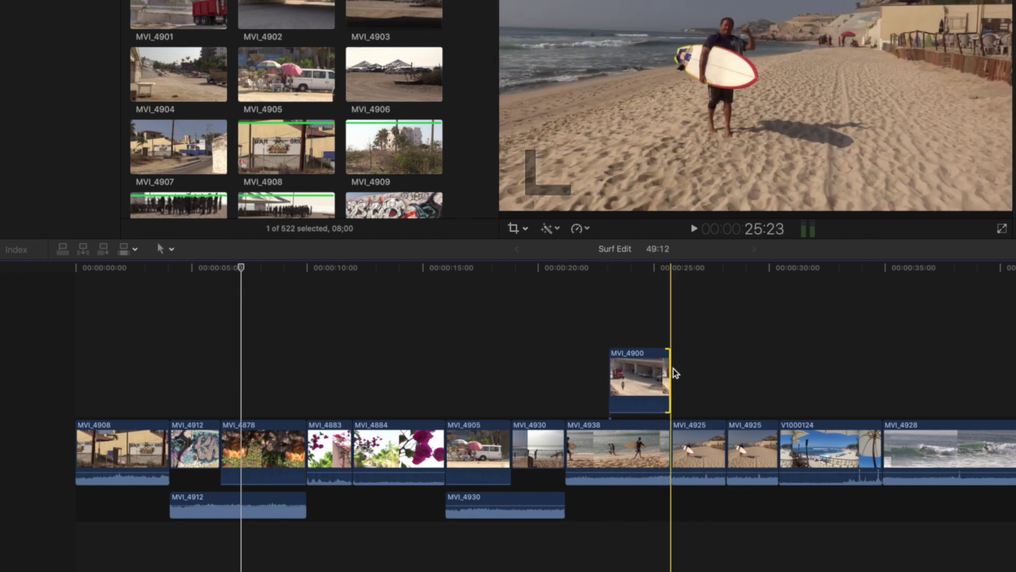
left_click_drag(669, 369, 725, 369)
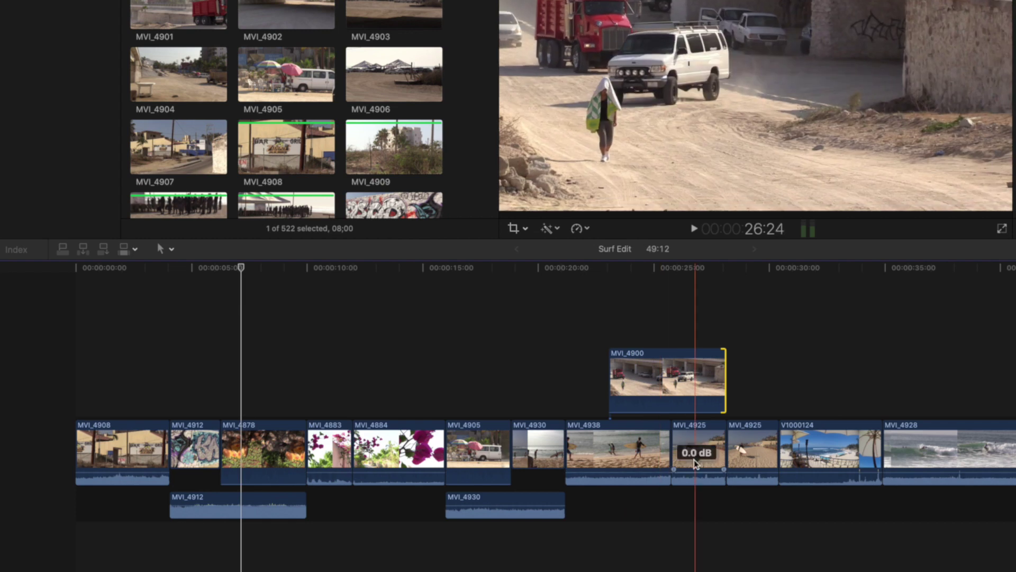
- Compare the connected MVI_4900 with MVI_4938 and the first MVI_4925 beneath it, and with the expanded MVI_4930
left_click(662, 394)
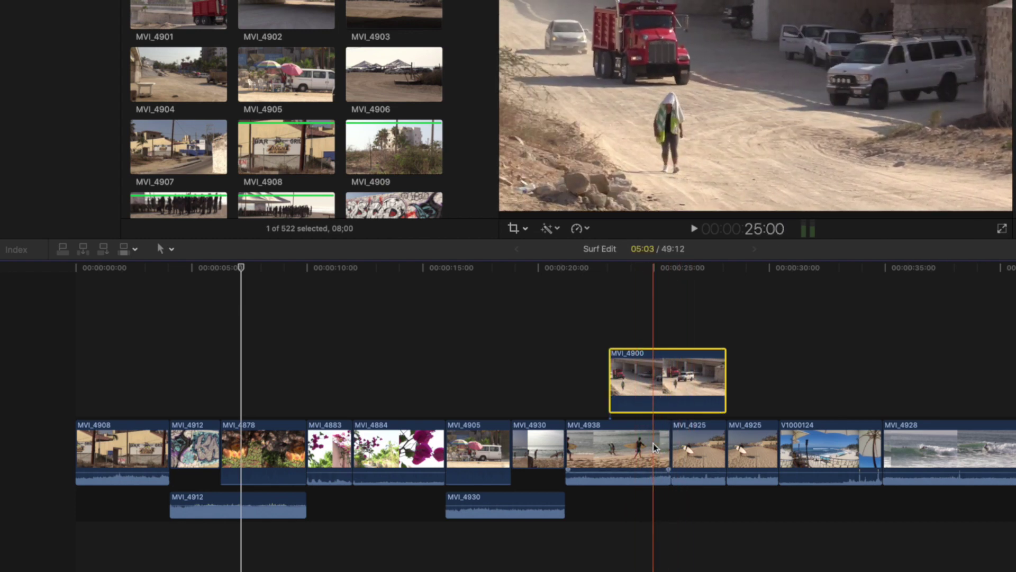
left_click(652, 444)
left_click(701, 446)
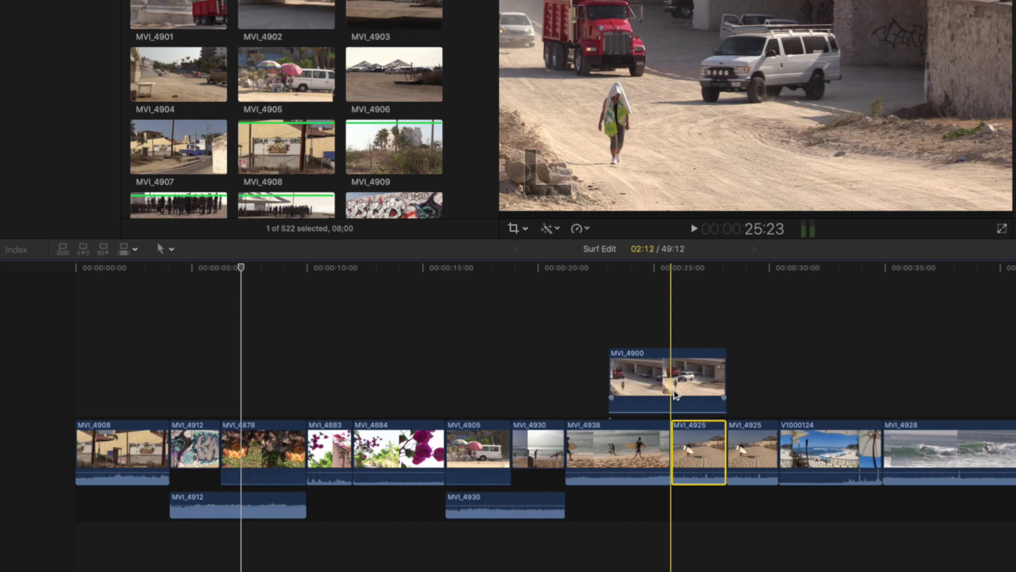
left_click(676, 394)
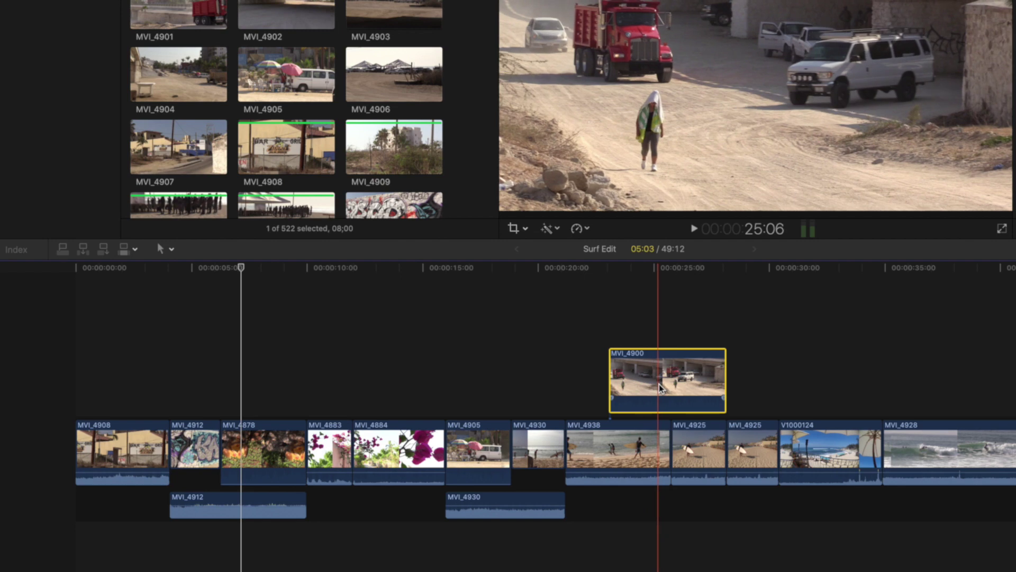
left_click(543, 448)
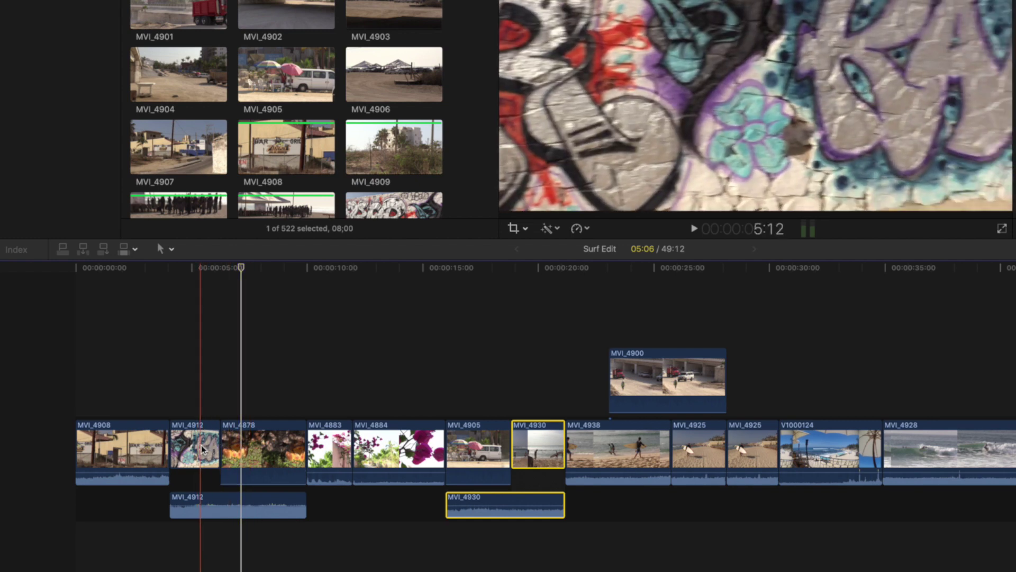
- Trim the end of MVI_4930's video back by one second without shortening its expanded audio, and select the clip
left_click(564, 439)
left_click_drag(564, 439, 553, 439)
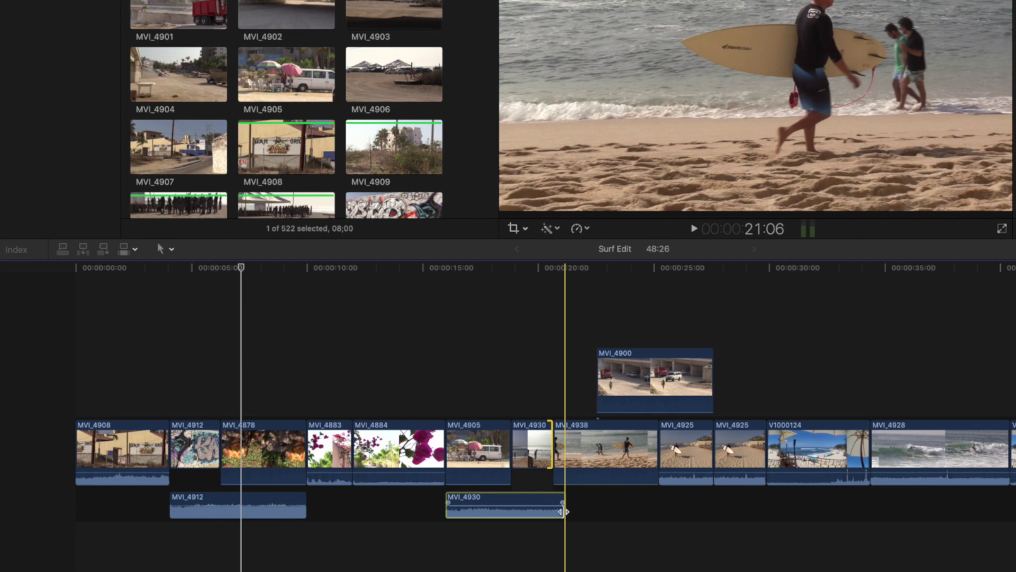
key("comma")
key("comma")
key("comma")
key("comma")
key("comma")
key("comma")
key("comma")
key("comma")
key("comma")
key("comma")
key("comma")
key("comma")
key("comma")
key("comma")
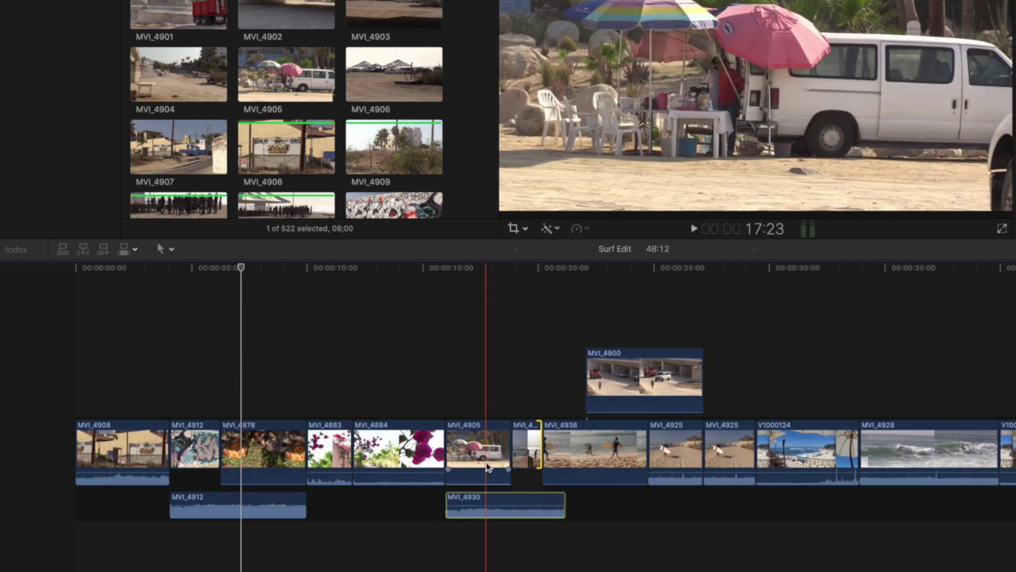
left_click(531, 451)
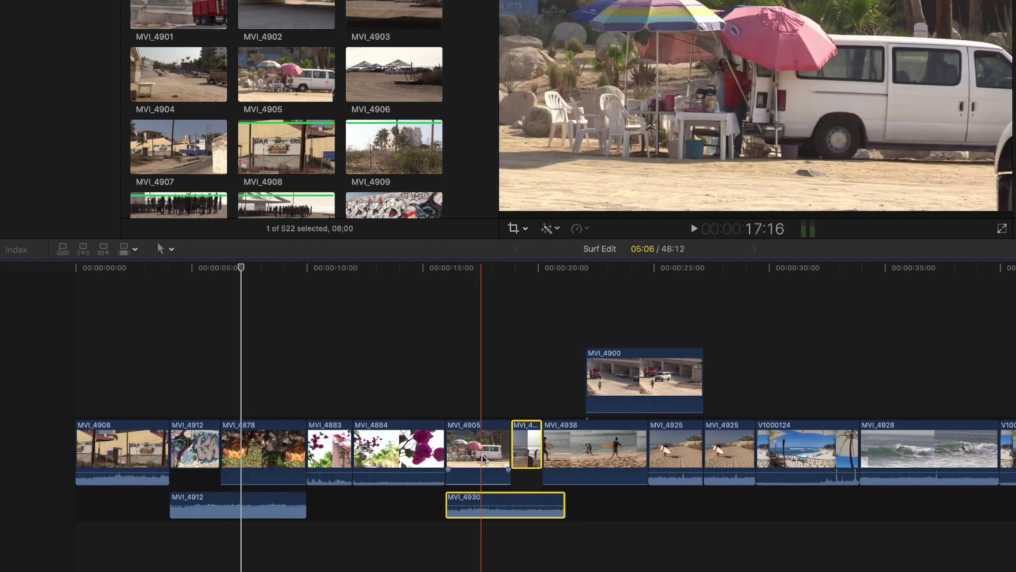
- Expand the audio of MVI_4938 and trim its audio start to the end of MVI_4930's expanded audio
left_click(481, 455)
left_click(568, 453)
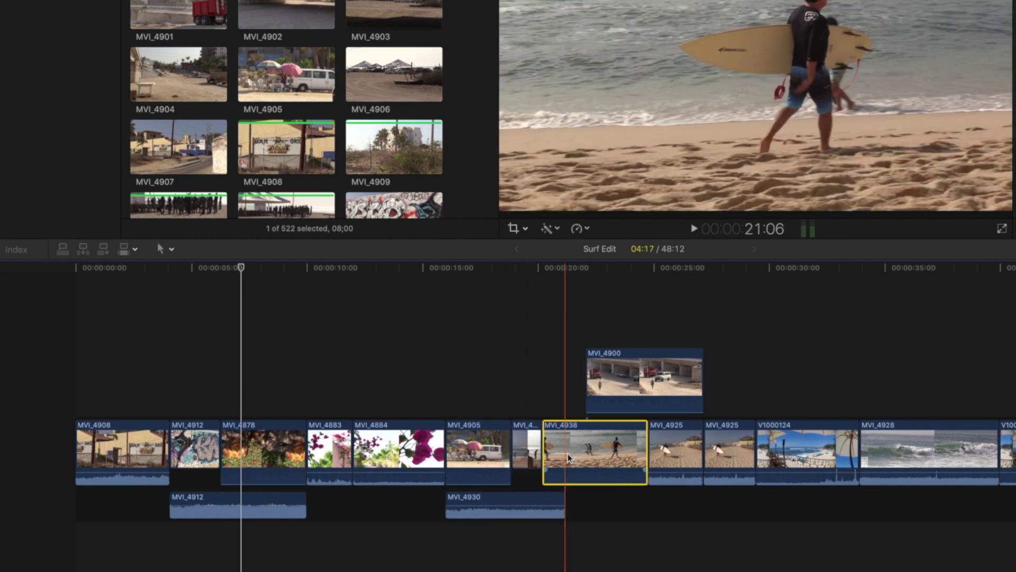
double_click(577, 478)
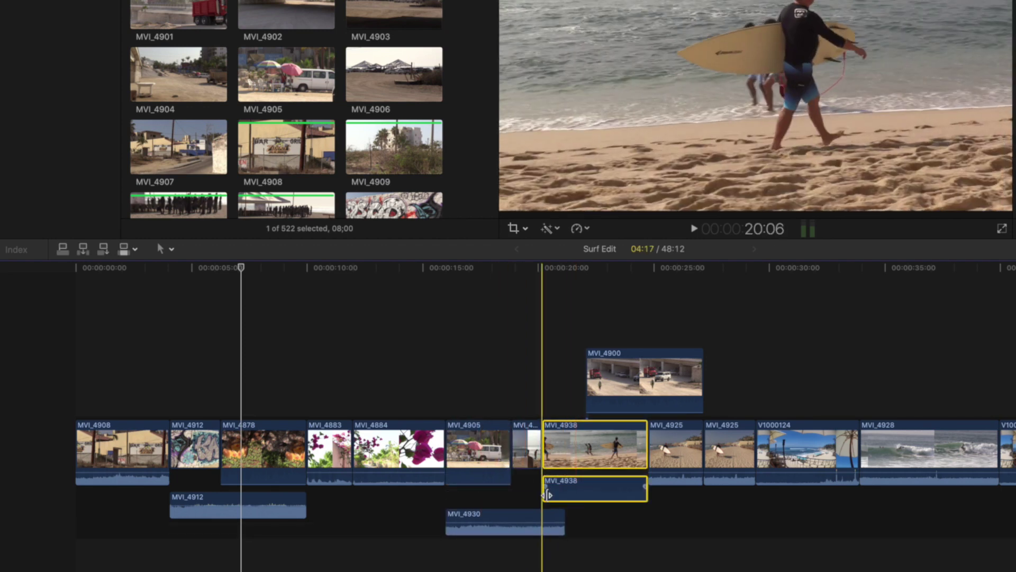
left_click_drag(546, 493, 591, 488)
left_click(592, 501)
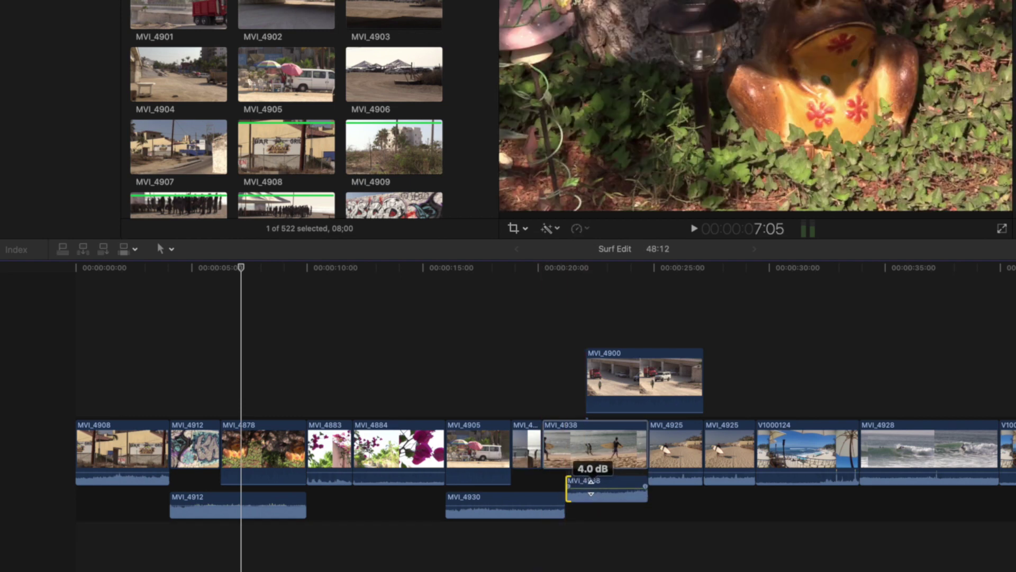
- Collapse MVI_4930's audio and expand it again to compare it with the trimmed audio of MVI_4938
left_click(553, 450)
left_click(532, 505)
left_click(526, 449, "super")
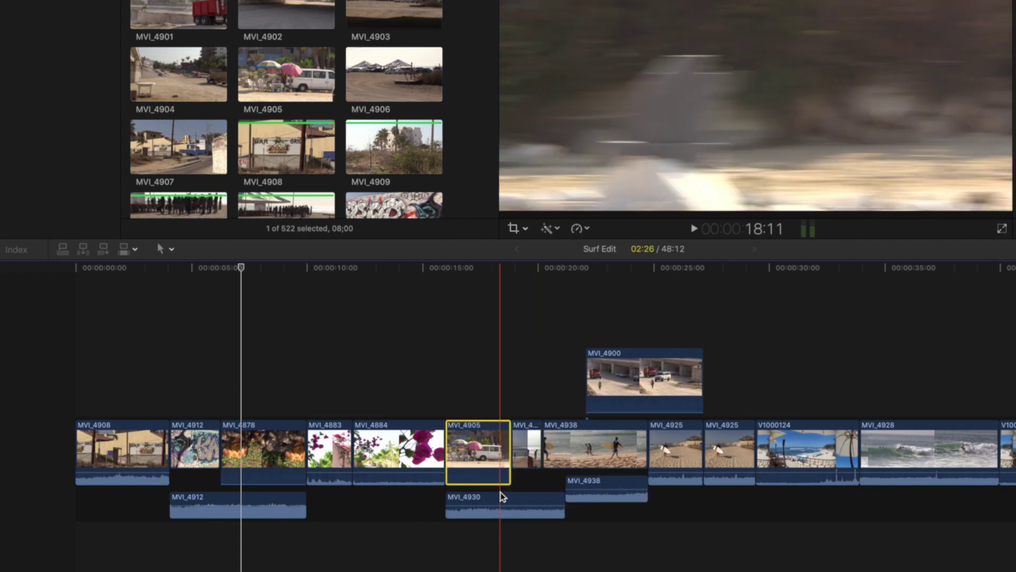
key("super+z")
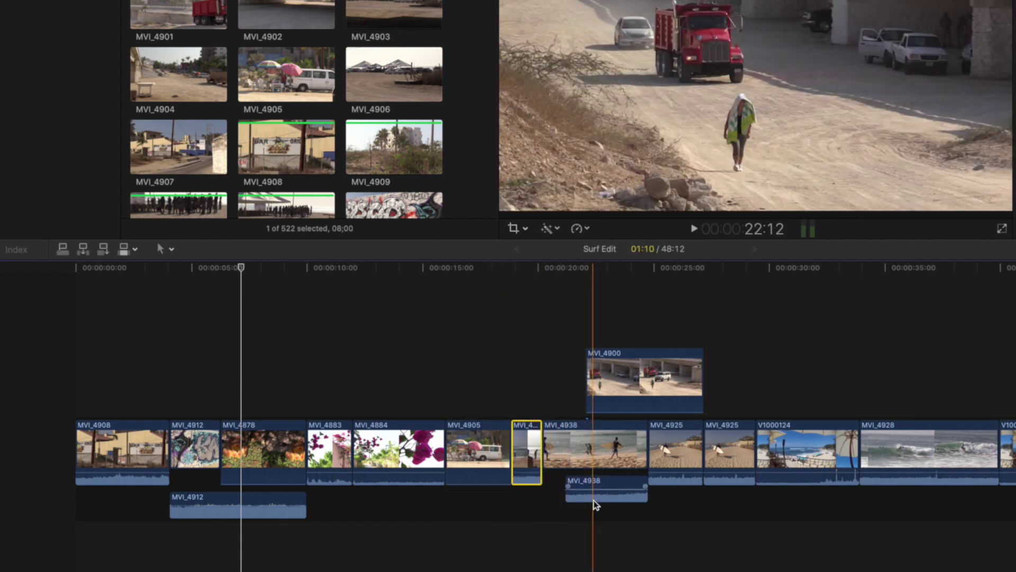
left_click(602, 498)
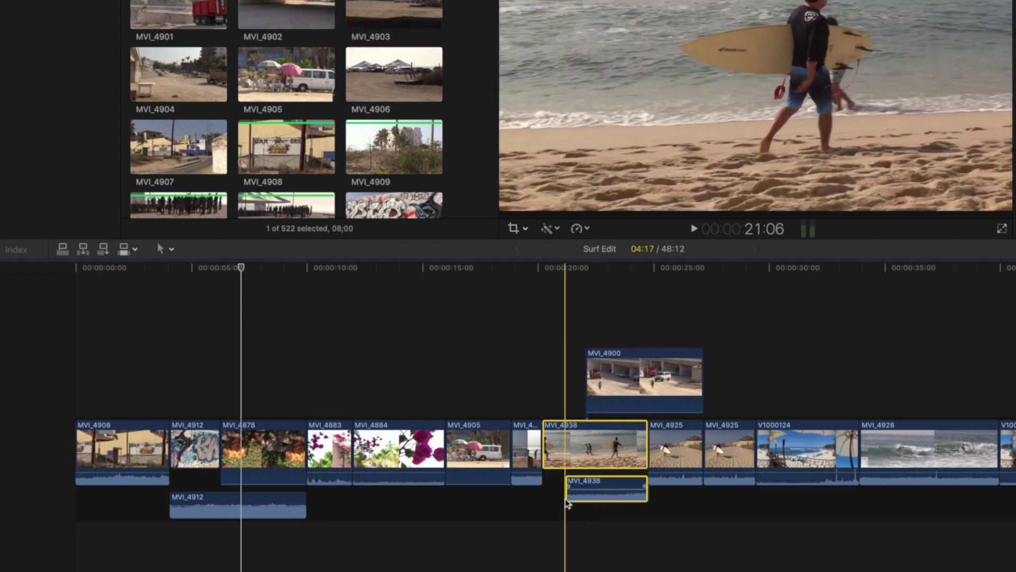
key("super+shift+z")
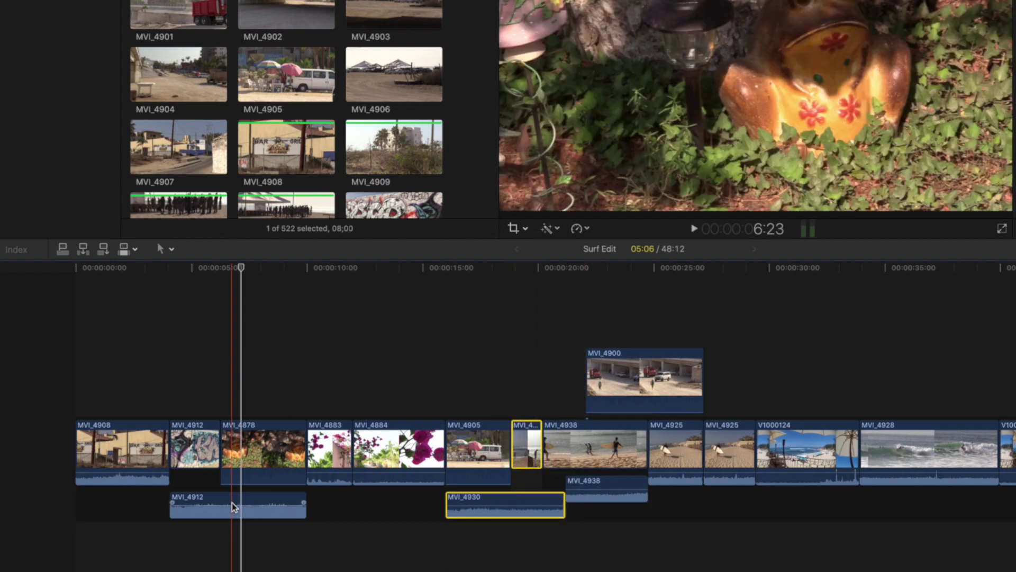
- Blade the first MVI_4928 clip in two at 37:00
left_click(309, 317)
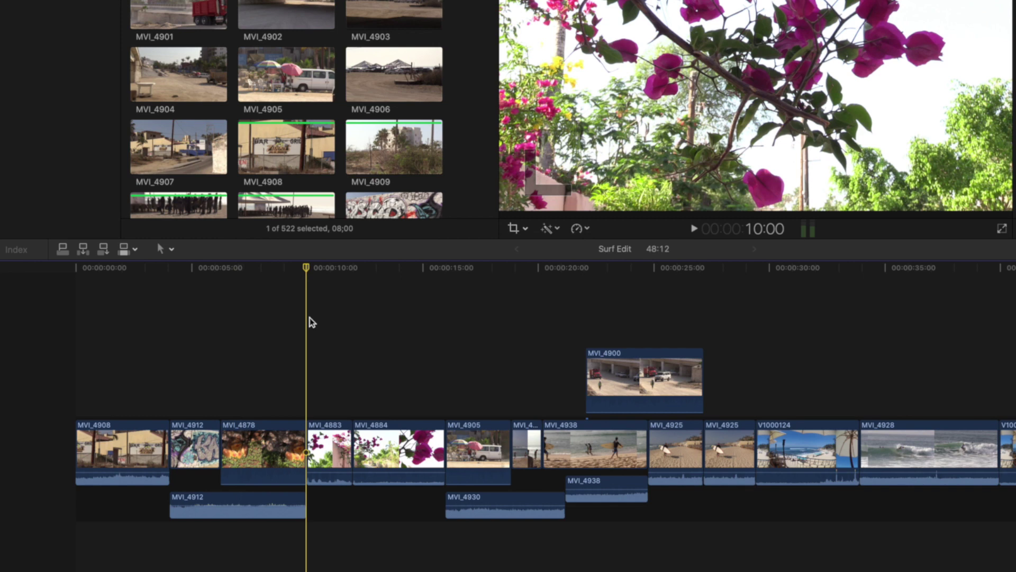
left_click_drag(309, 267, 360, 304)
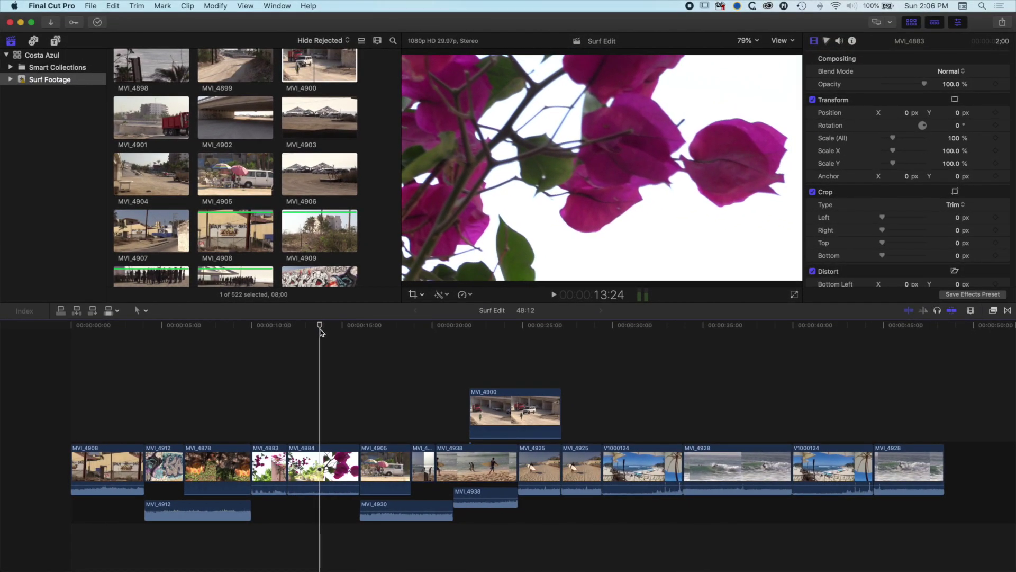
left_click_drag(321, 332, 734, 325)
scroll(656, 397, "right", 5)
scroll(656, 397, "right", 3)
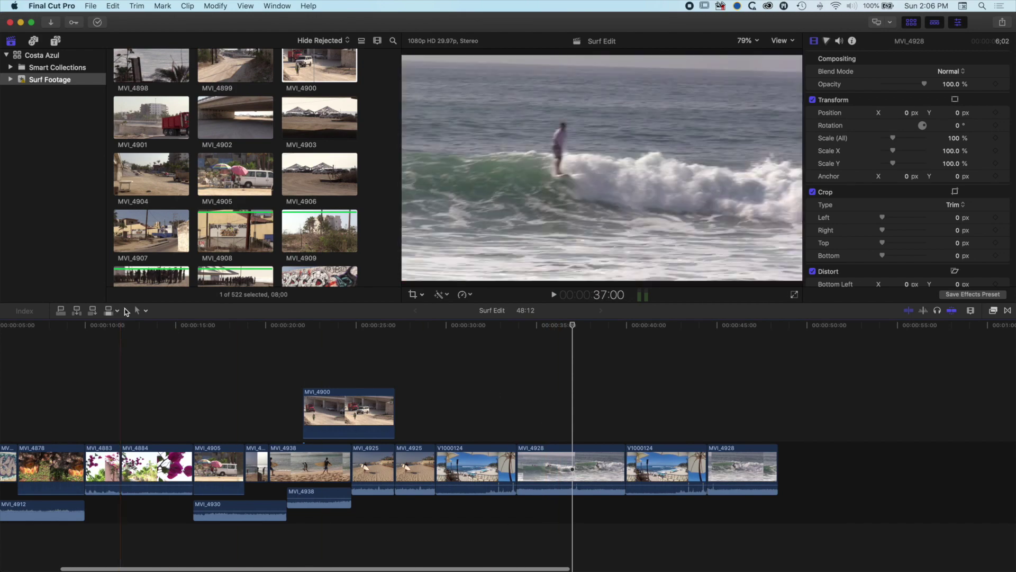
left_click(140, 311)
left_click(154, 370)
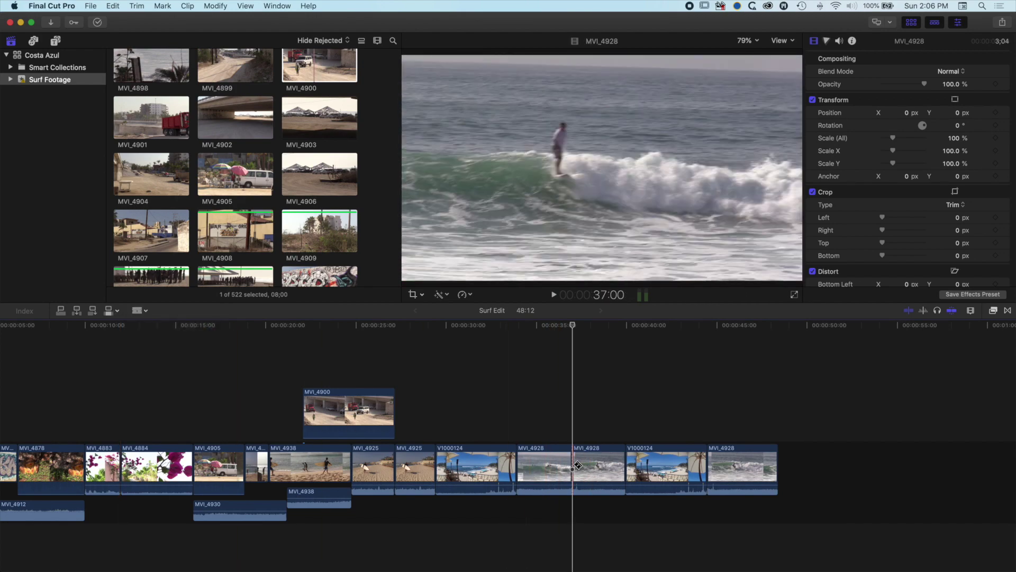
- Select the second half of the cut MVI_4928 and the two clips after it, and try sliding them with the Select tool
left_click(140, 311)
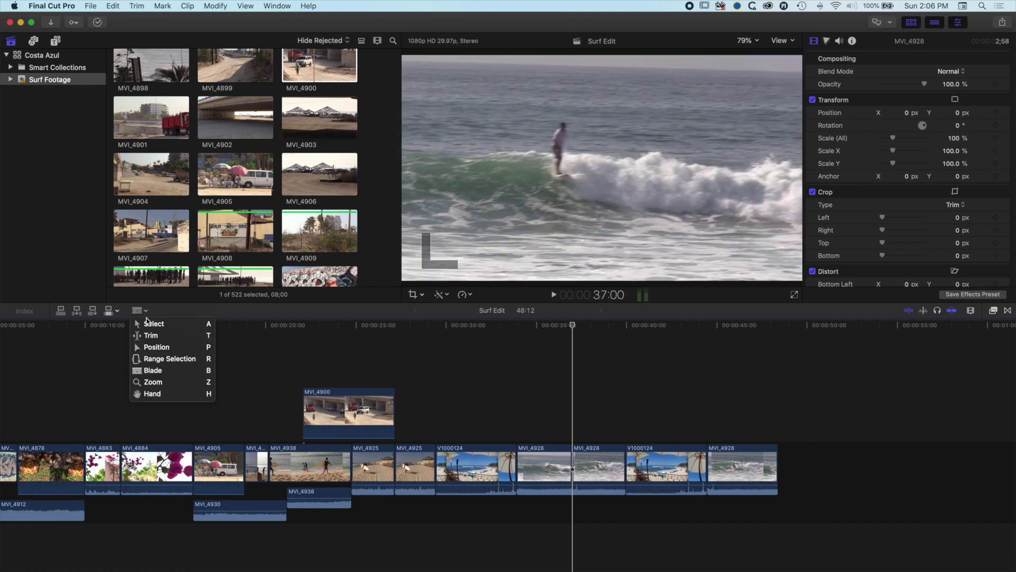
left_click(149, 326)
left_click_drag(595, 432, 756, 513)
mouse_move(621, 465)
left_mouse_down()
mouse_move(757, 461)
mouse_move(603, 472)
left_mouse_up()
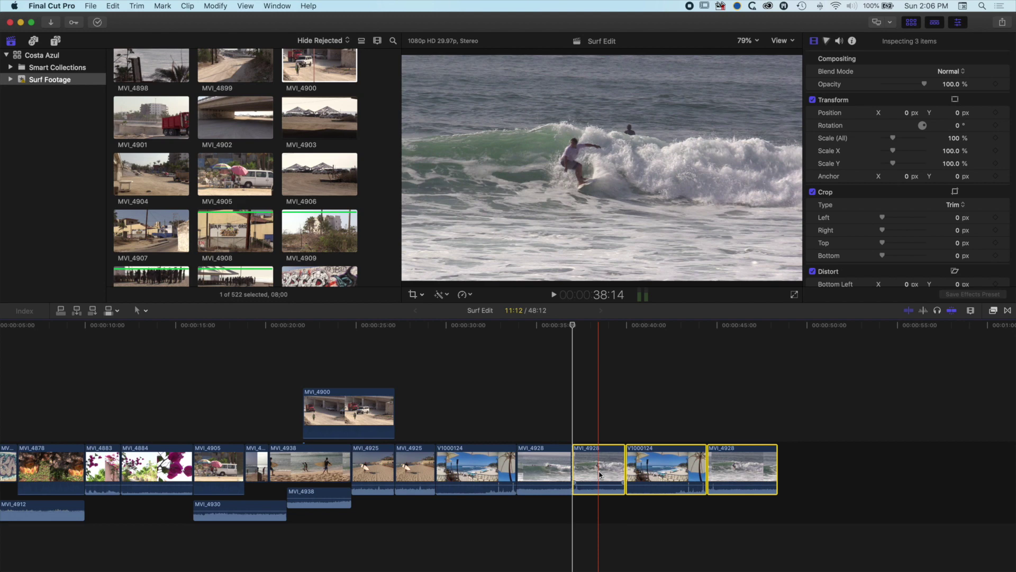
left_click_drag(592, 475, 630, 473)
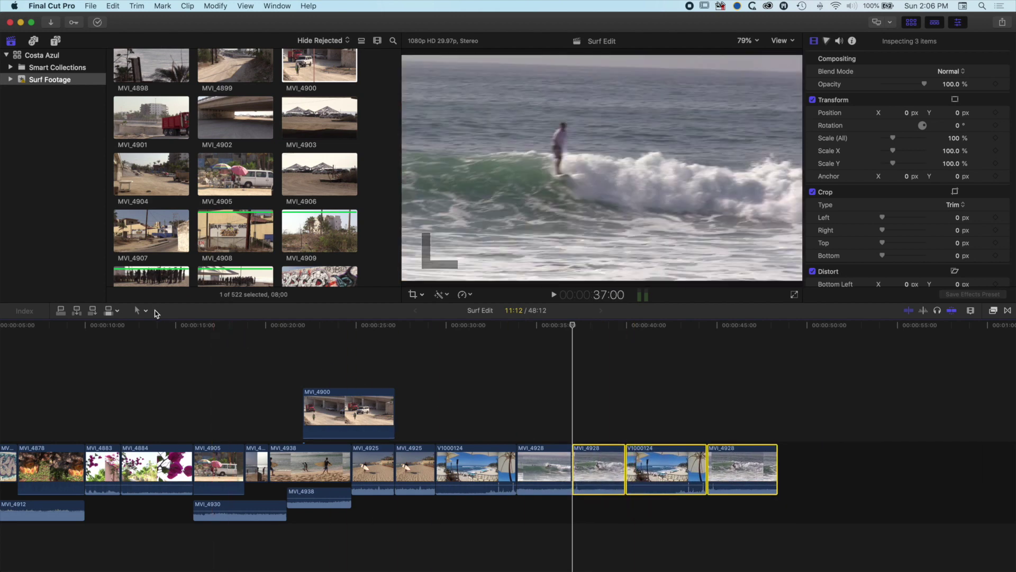
- Move the three selected clips away from the 37:00 cut with the Position tool, opening a gap of about four seconds, and select the gap
left_click(142, 310)
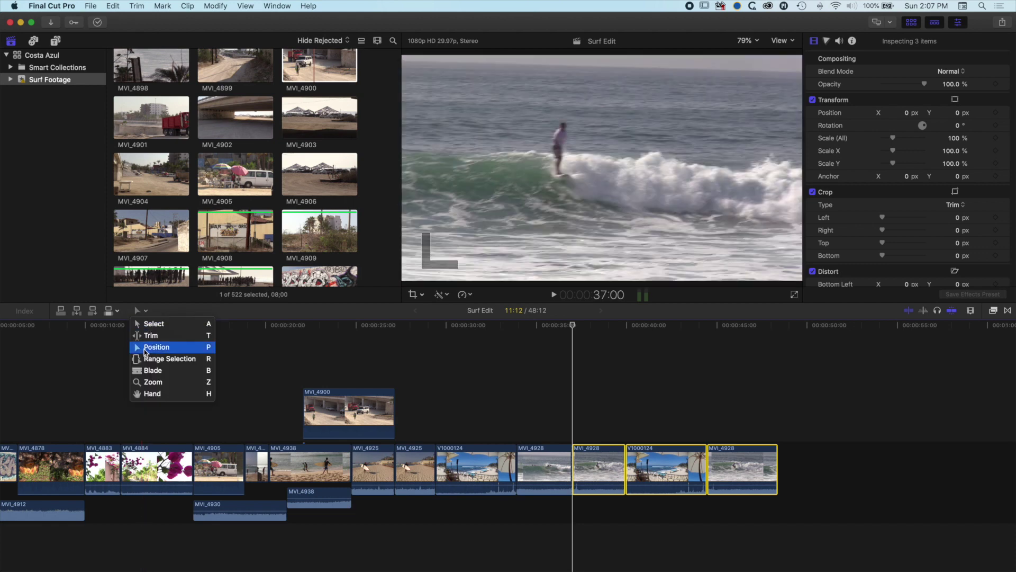
left_click(153, 349)
left_click_drag(596, 466, 668, 467)
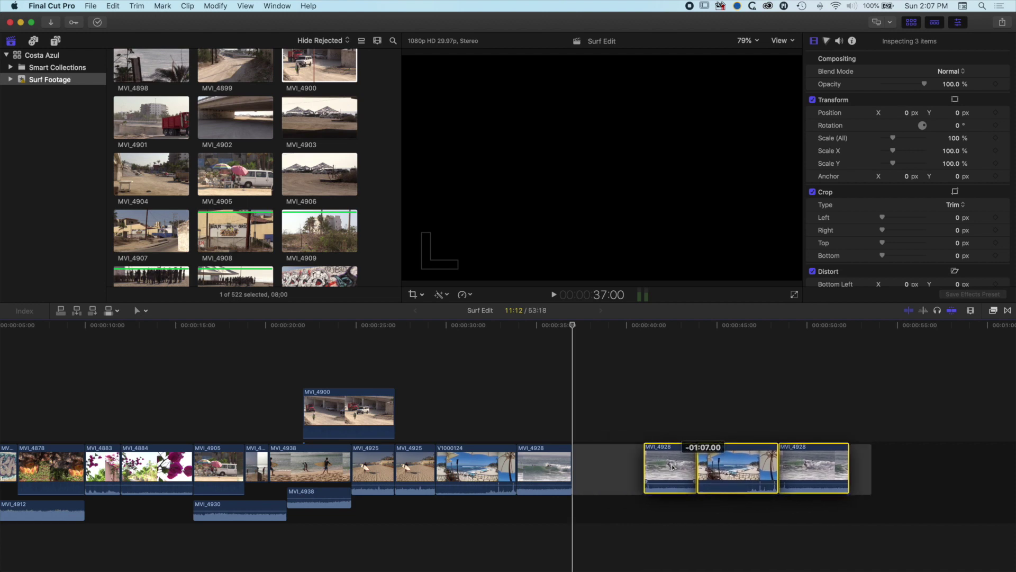
left_click(866, 468)
left_click(609, 473)
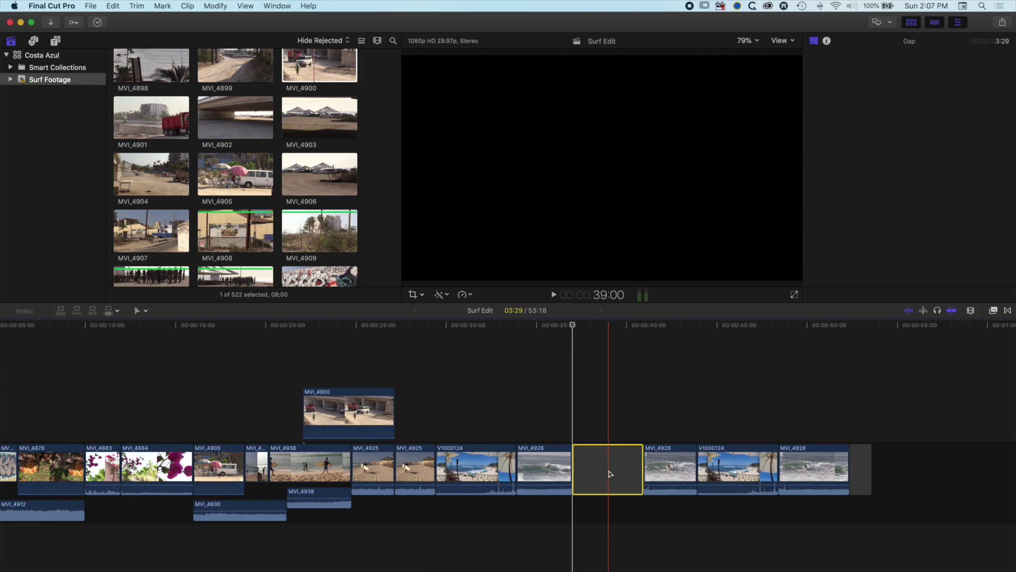
- Lift the first V1000124 out of the primary storyline, connect it above the first half of MVI_4928 and the gap, and return to the Select tool
left_click_drag(482, 472, 576, 417)
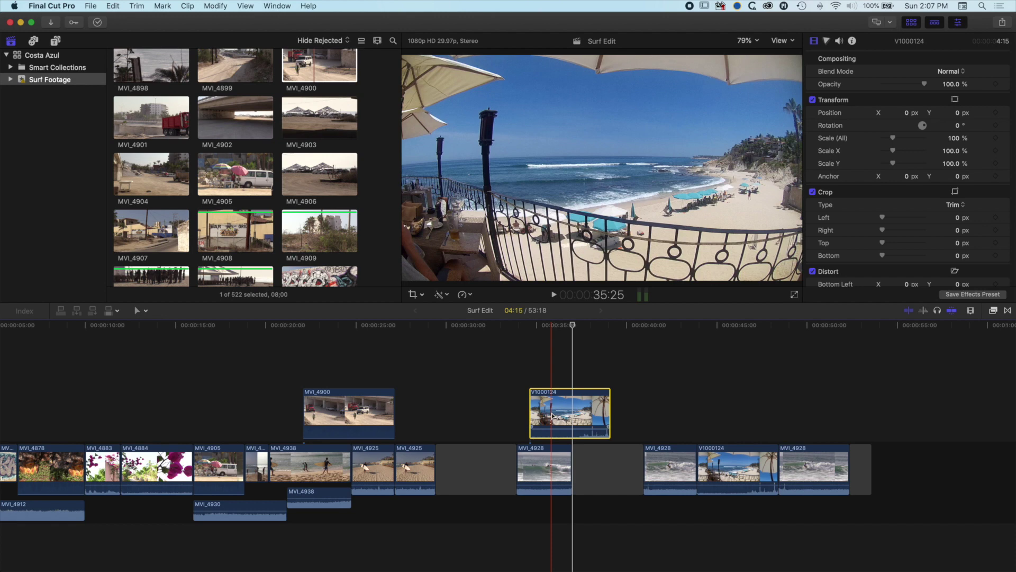
left_click(146, 311)
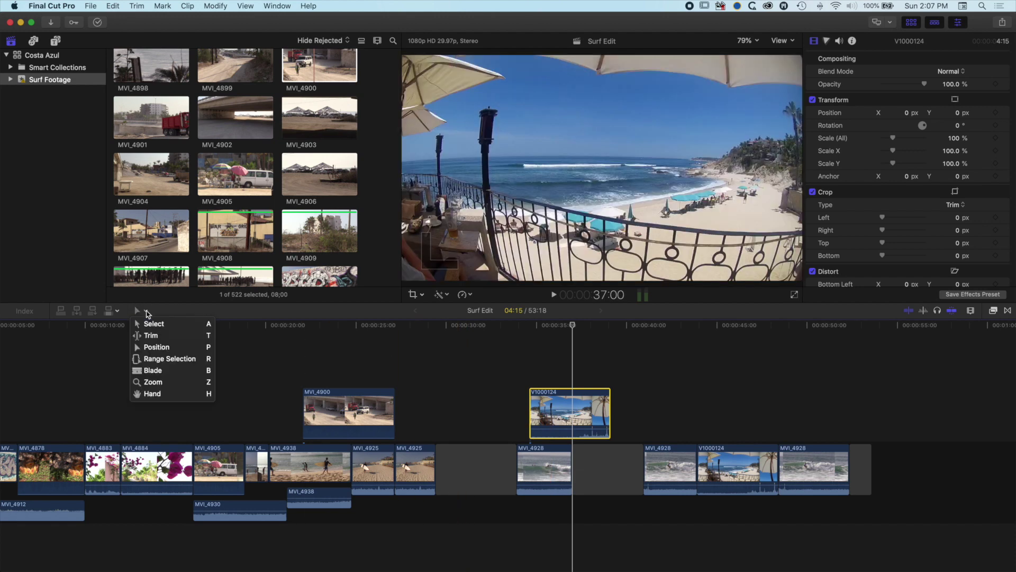
left_click(169, 324)
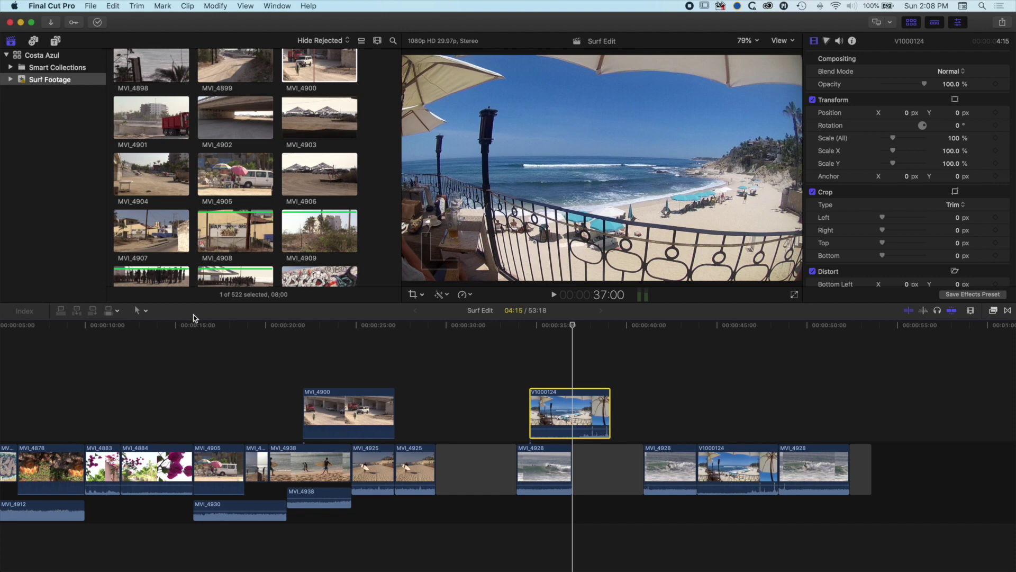
- Compare the inserted cutaways MVI_4912 and MVI_4930 with the connected cutaway MVI_4900 across the whole timeline
key("shift+z")
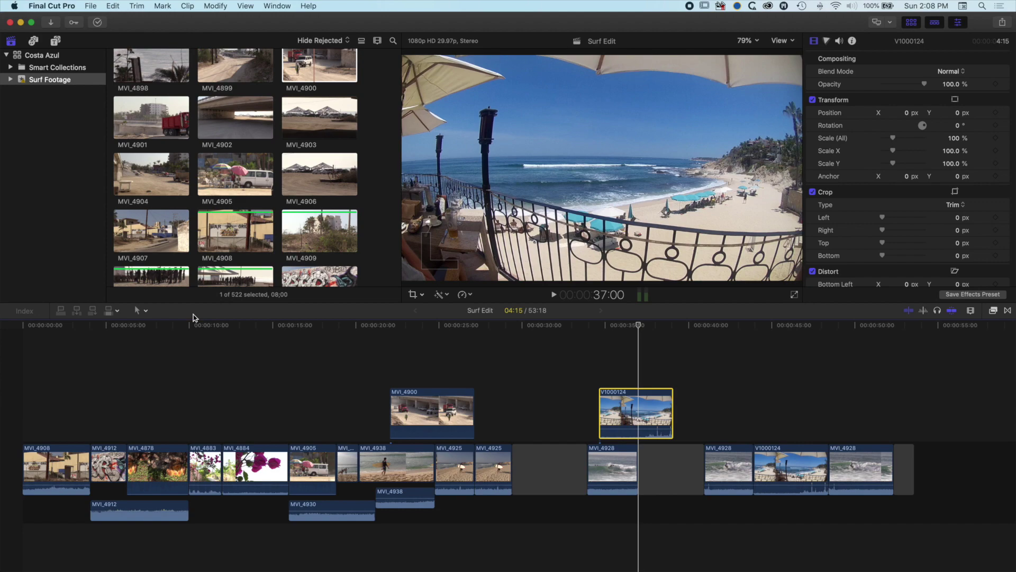
left_click(108, 465)
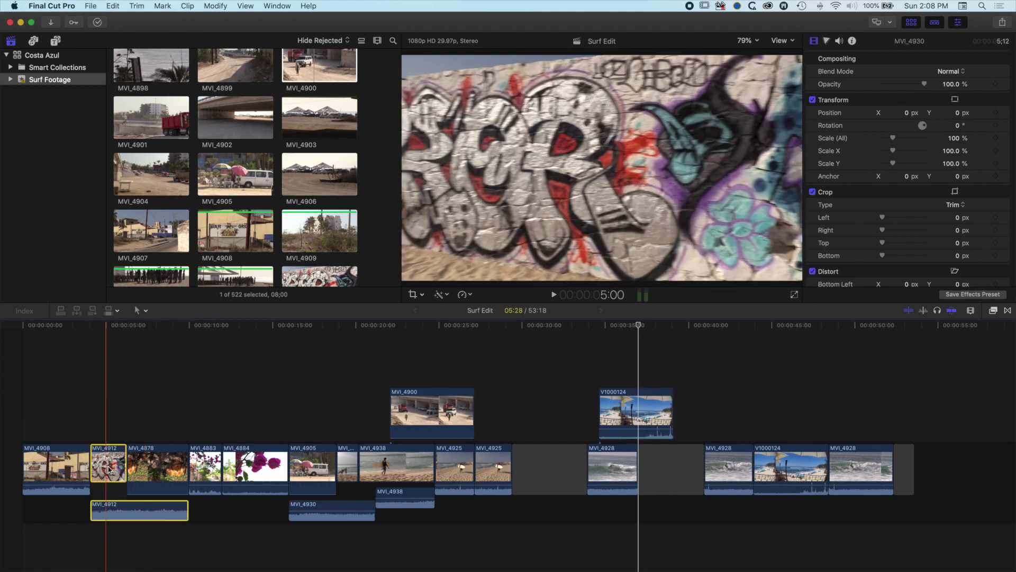
left_click(345, 476)
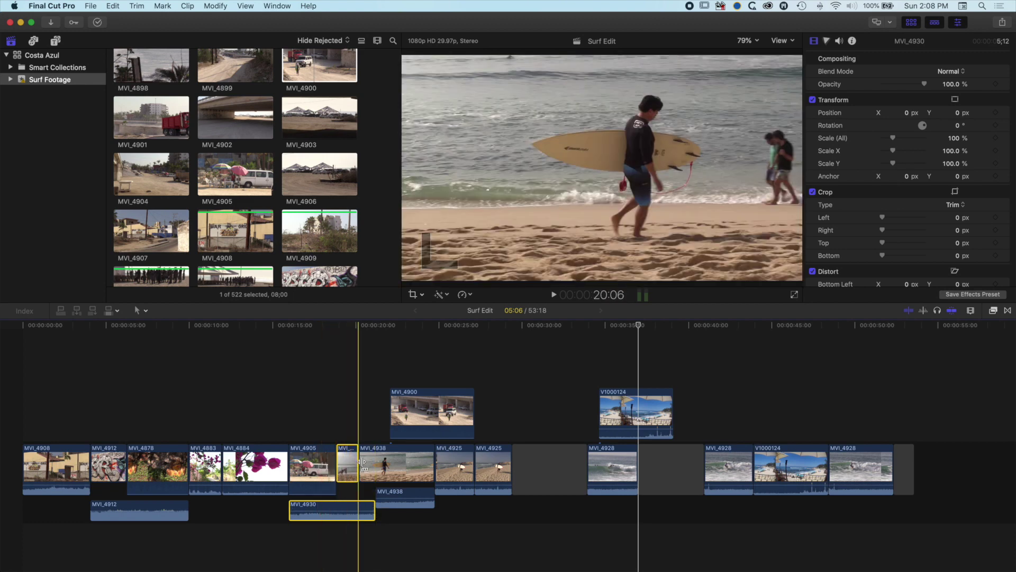
left_click(418, 430)
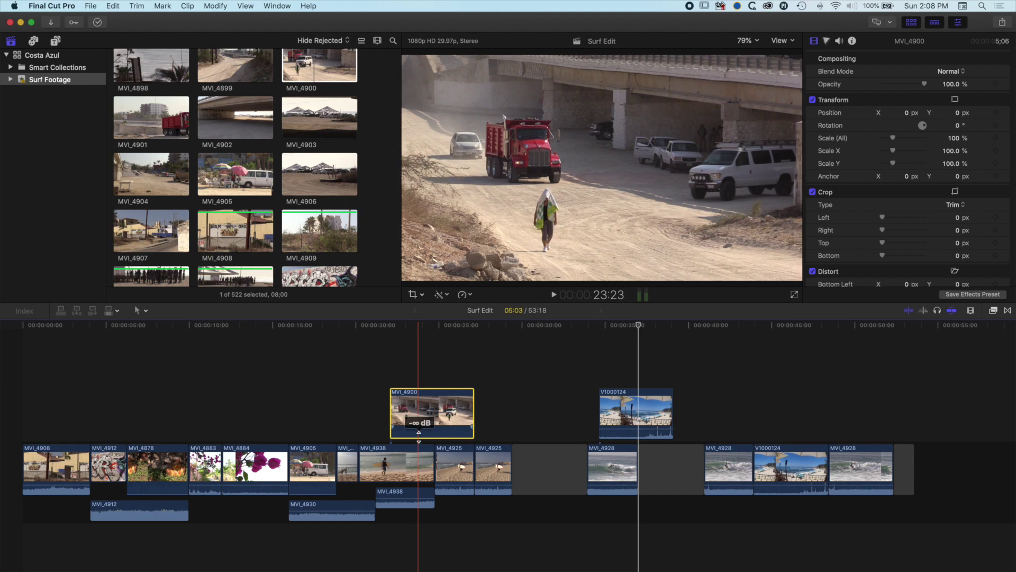